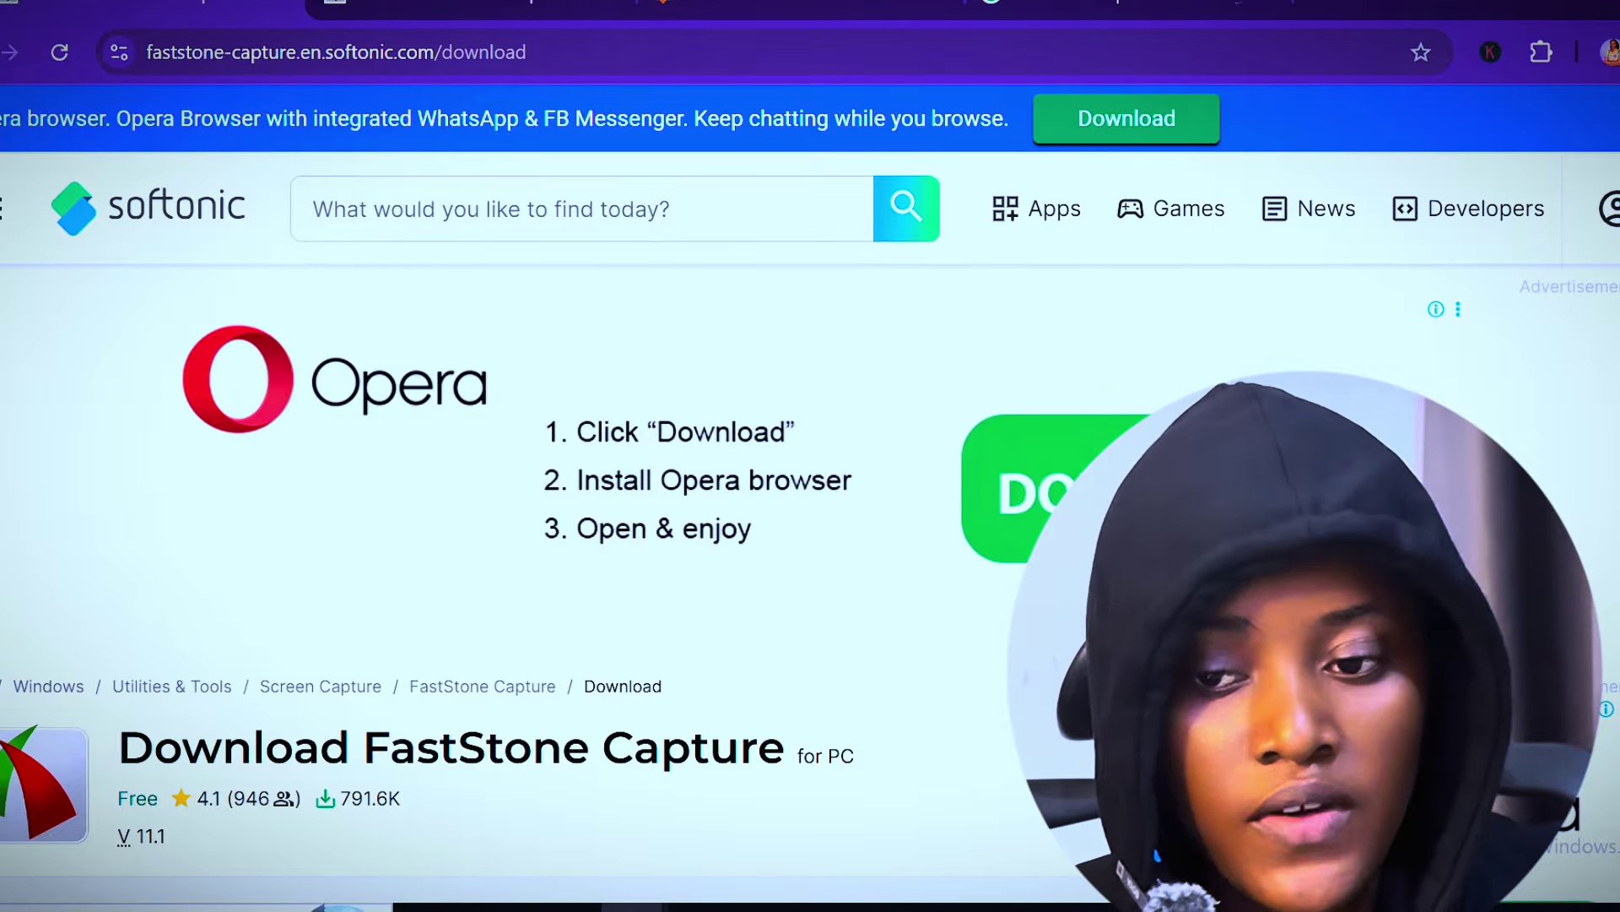
Look through the Softonic download page for FastStone Capture, including the download section and the listed alternatives.
left_click(574, 211)
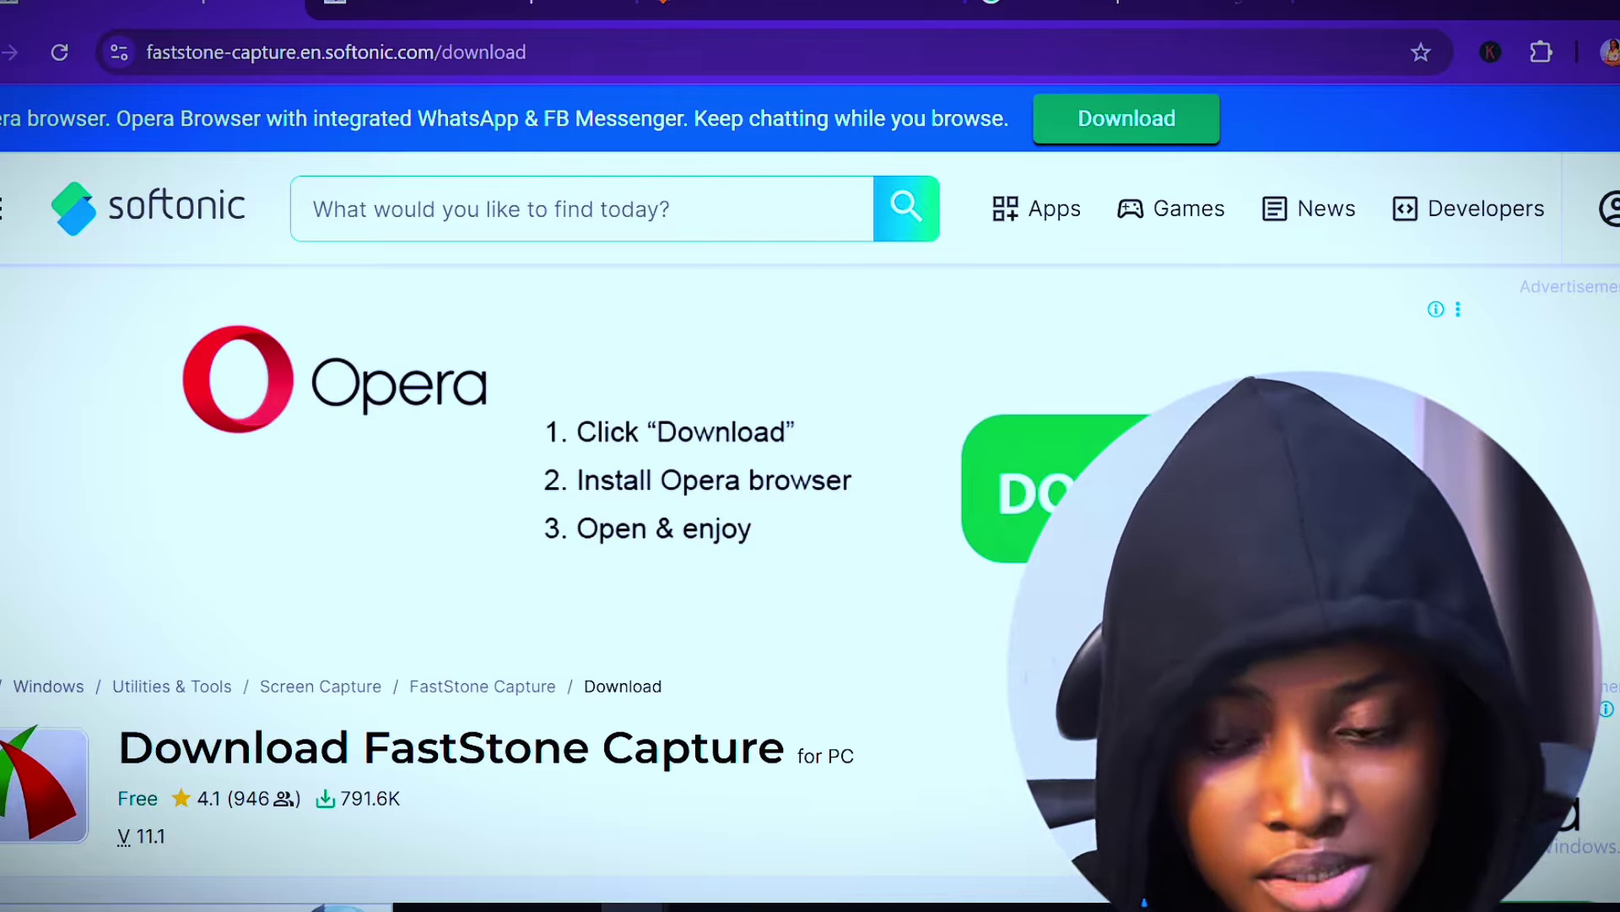
key("Return")
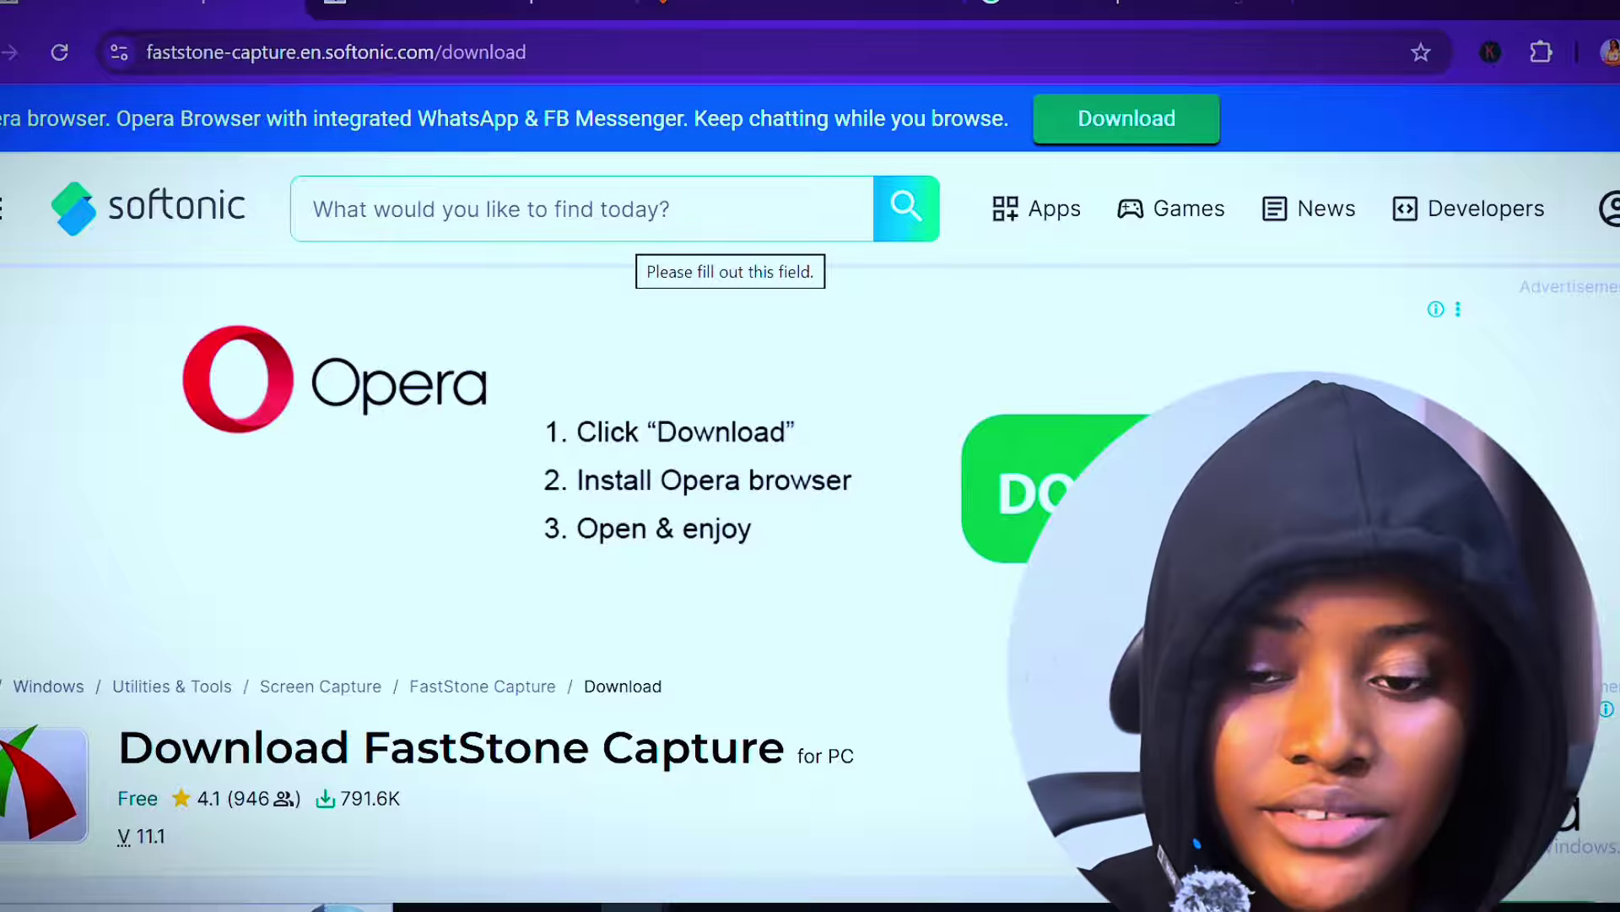
scroll(506, 506, "down", 3)
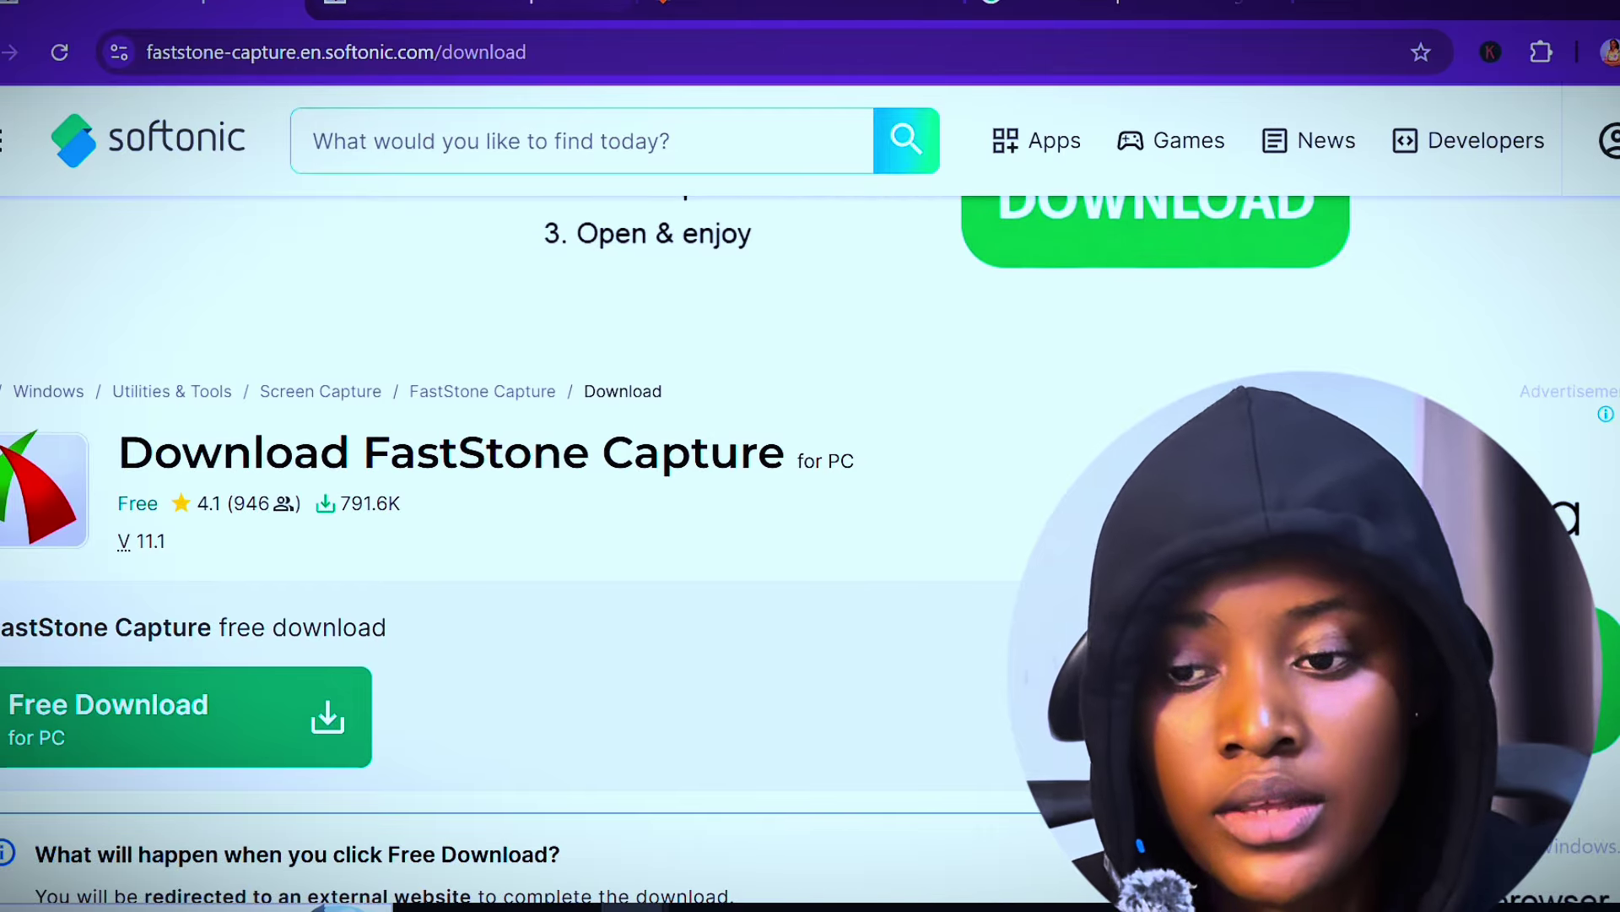
scroll(507, 506, "down", 10)
scroll(506, 506, "up", 12)
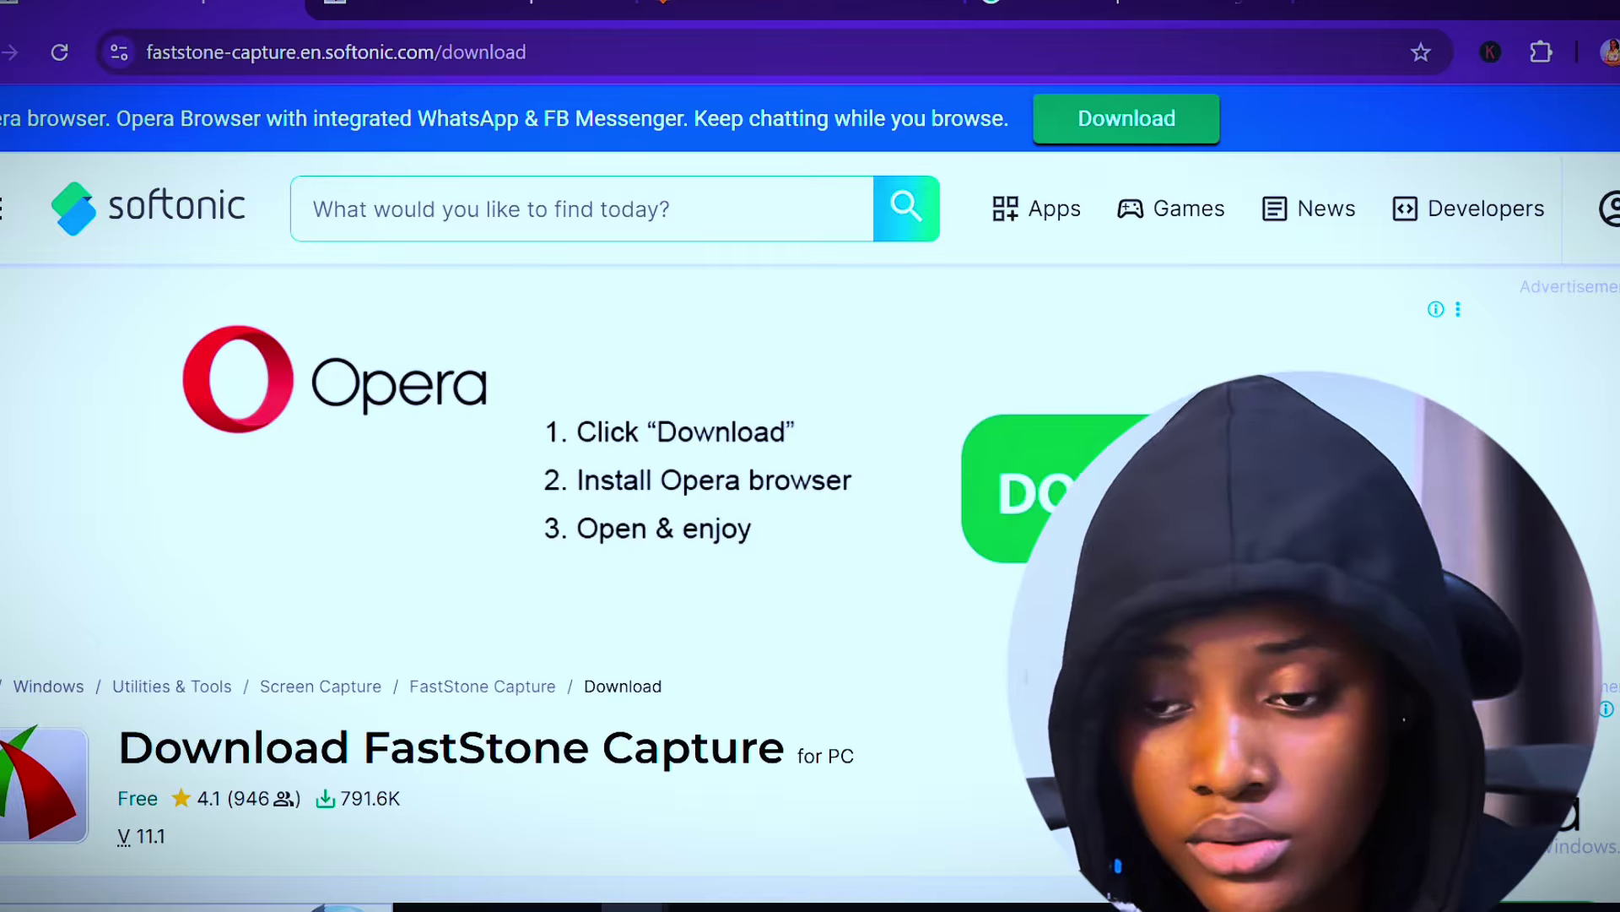
scroll(810, 456, "down", 2)
scroll(811, 456, "down", 6)
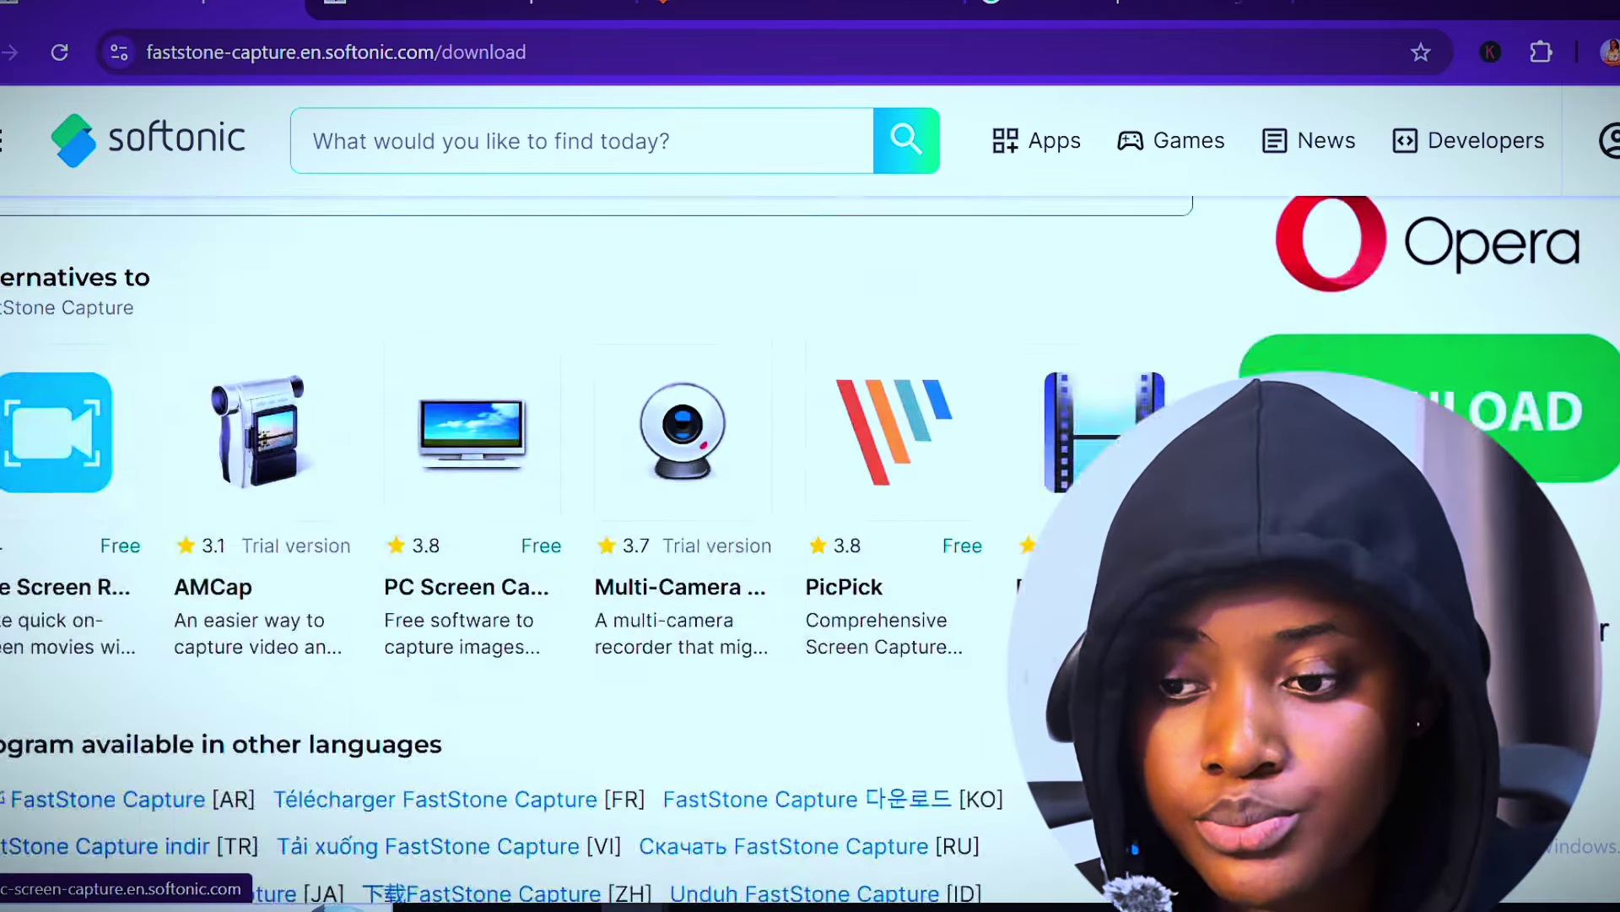
scroll(810, 456, "up", 3)
scroll(507, 506, "down", 2)
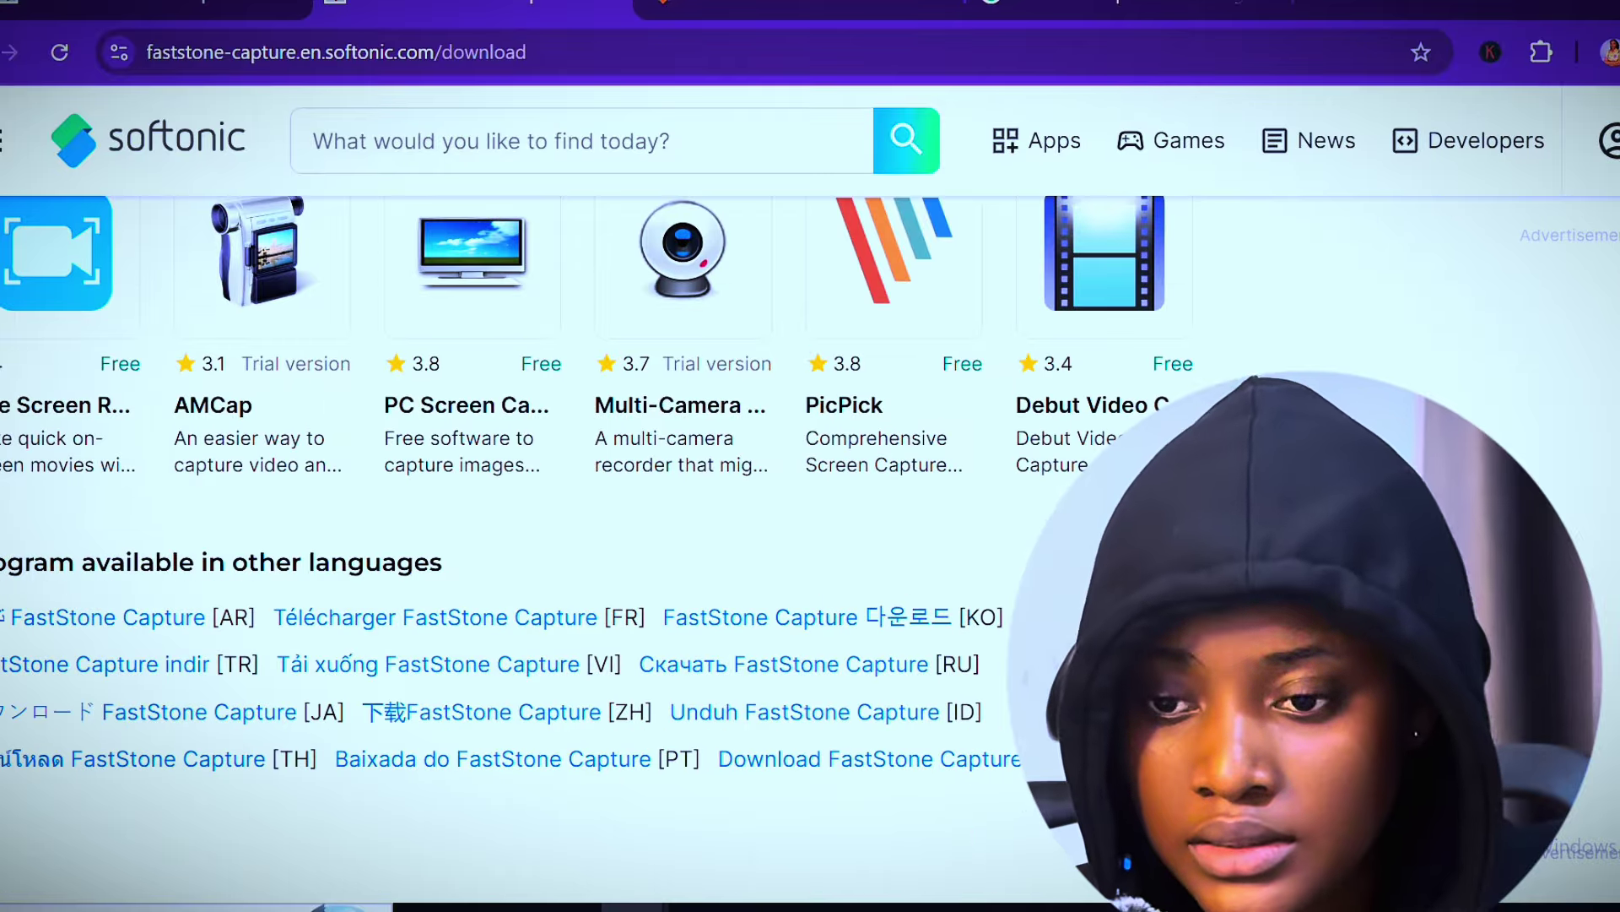
scroll(811, 456, "up", 7)
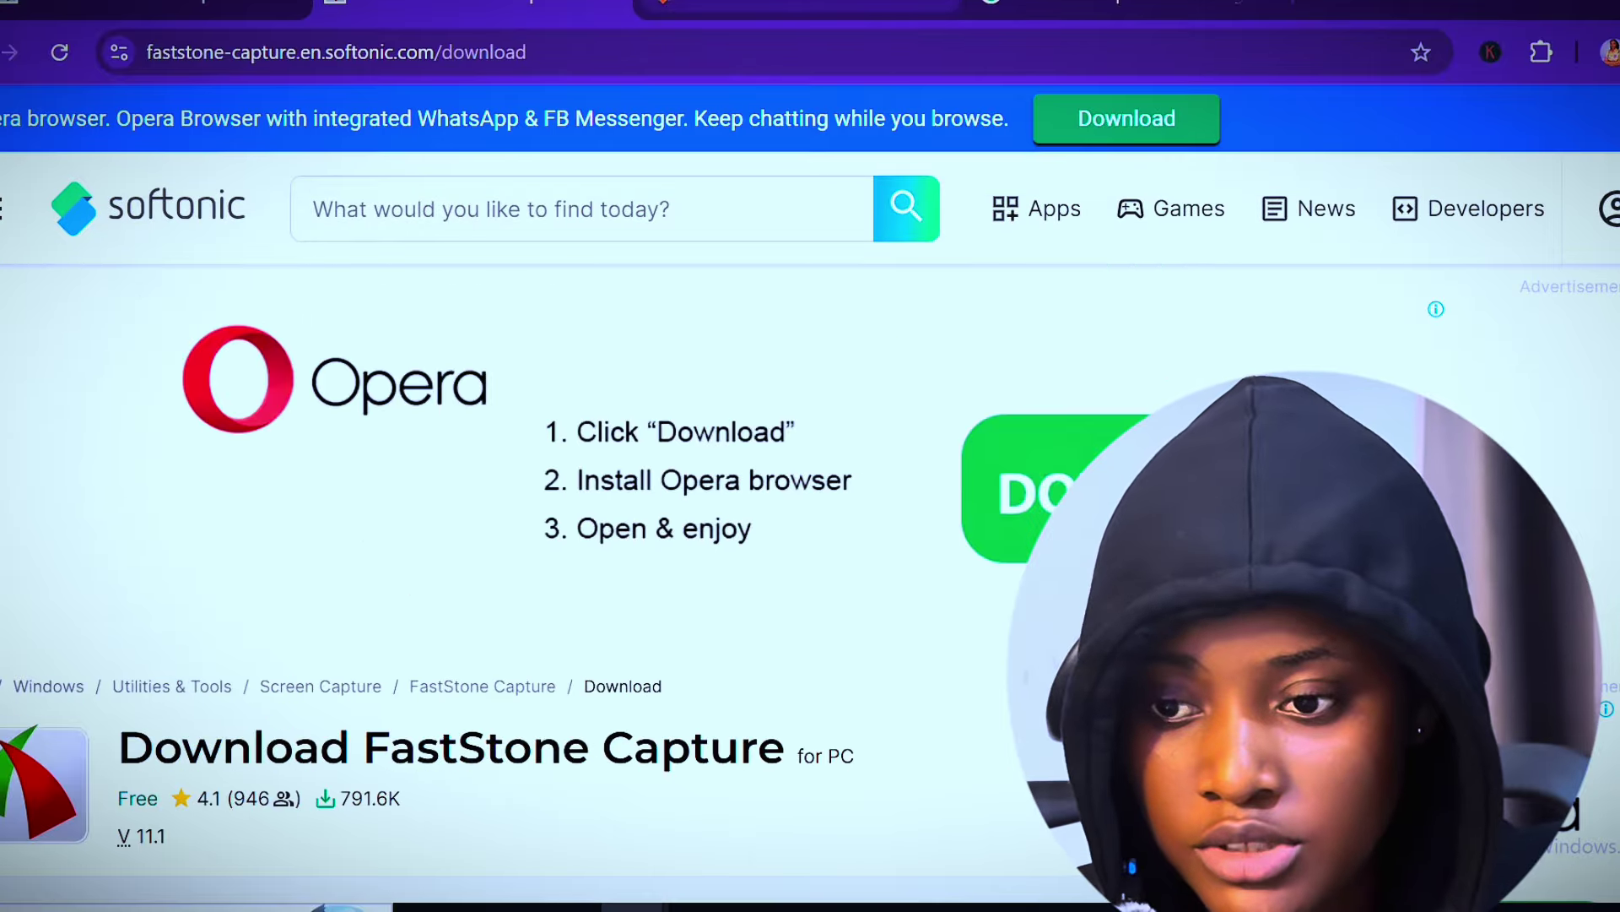
Switch to the FastStone pricing page and review the Lifetime License volume prices for FastStone Capture.
key("ctrl+Tab")
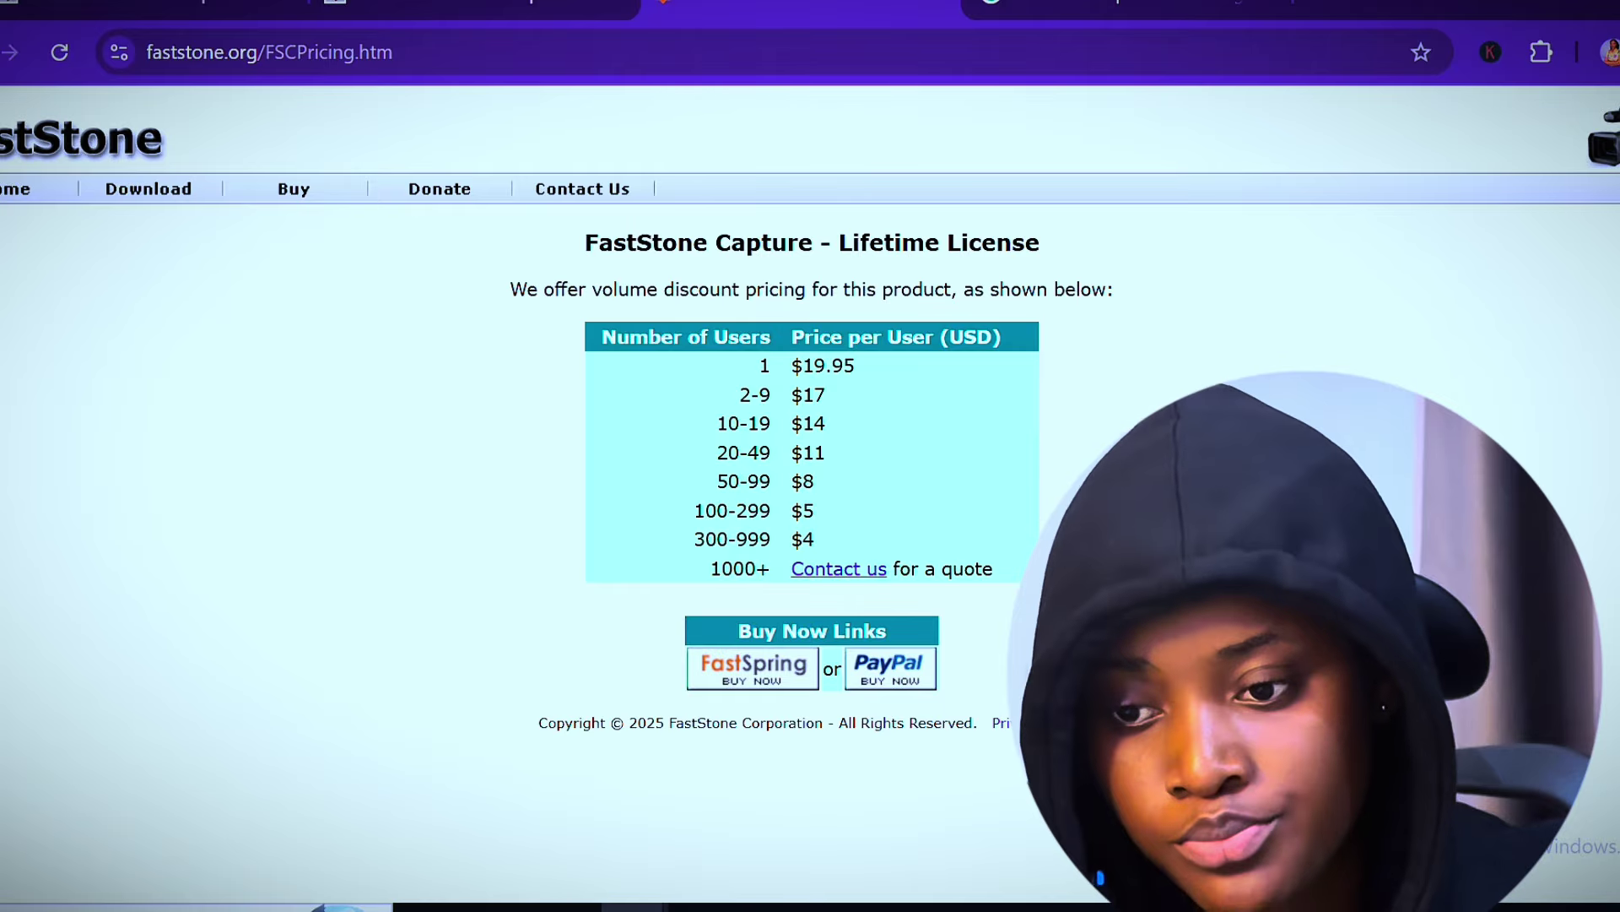
left_click_drag(613, 242, 1082, 289)
left_click(1081, 290)
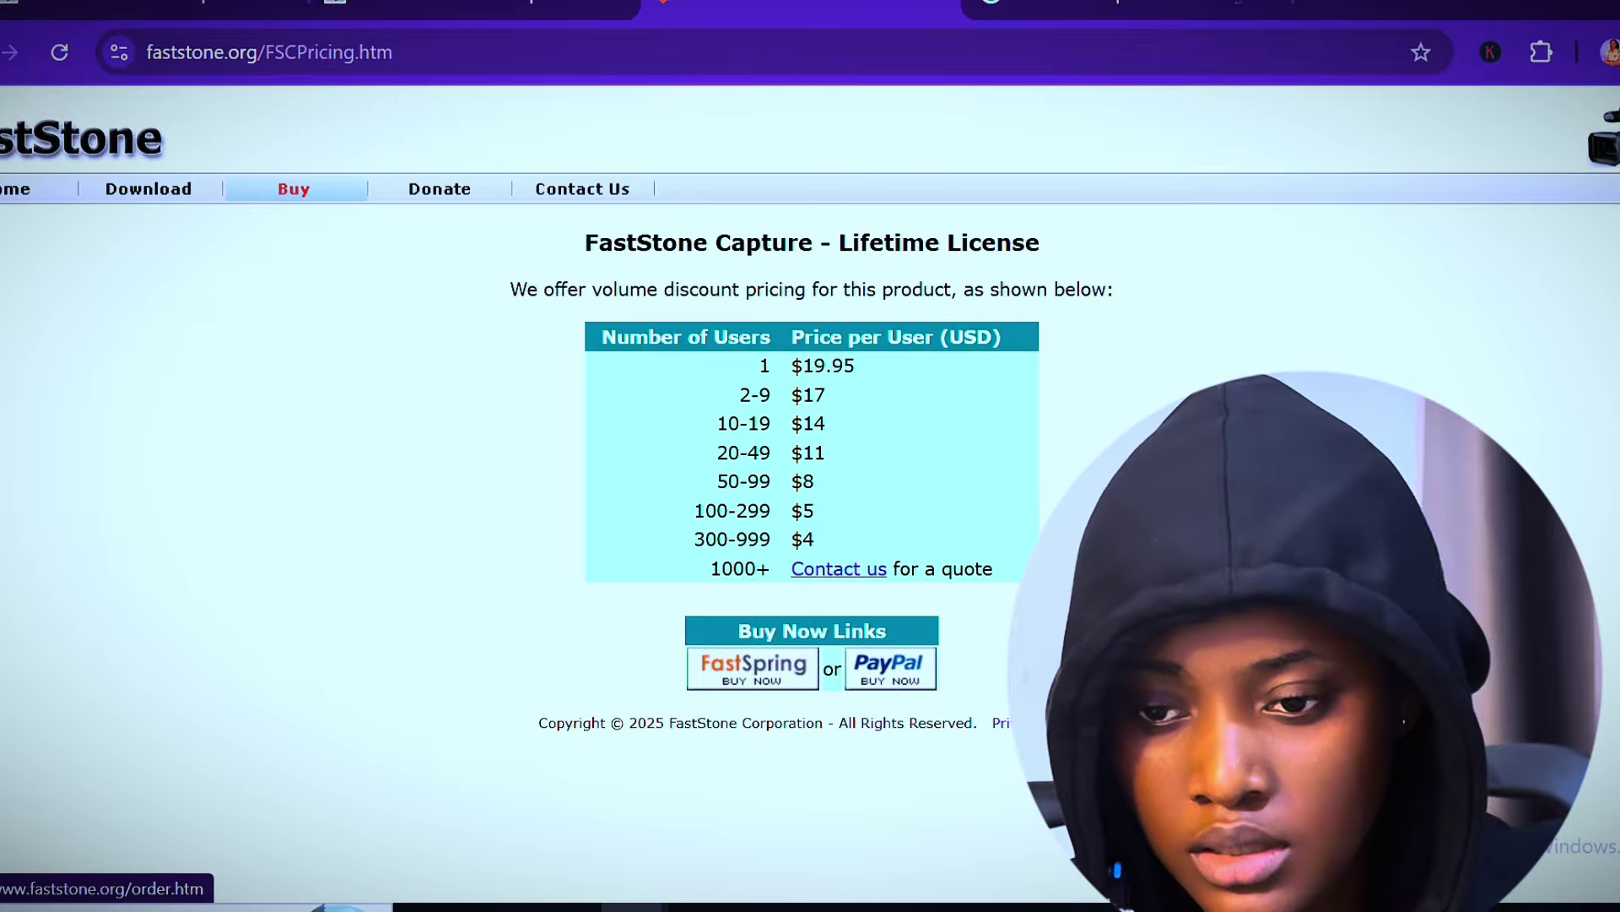
Open the FastStone order page and review the license requirements, product prices and purchase options.
left_click(294, 188)
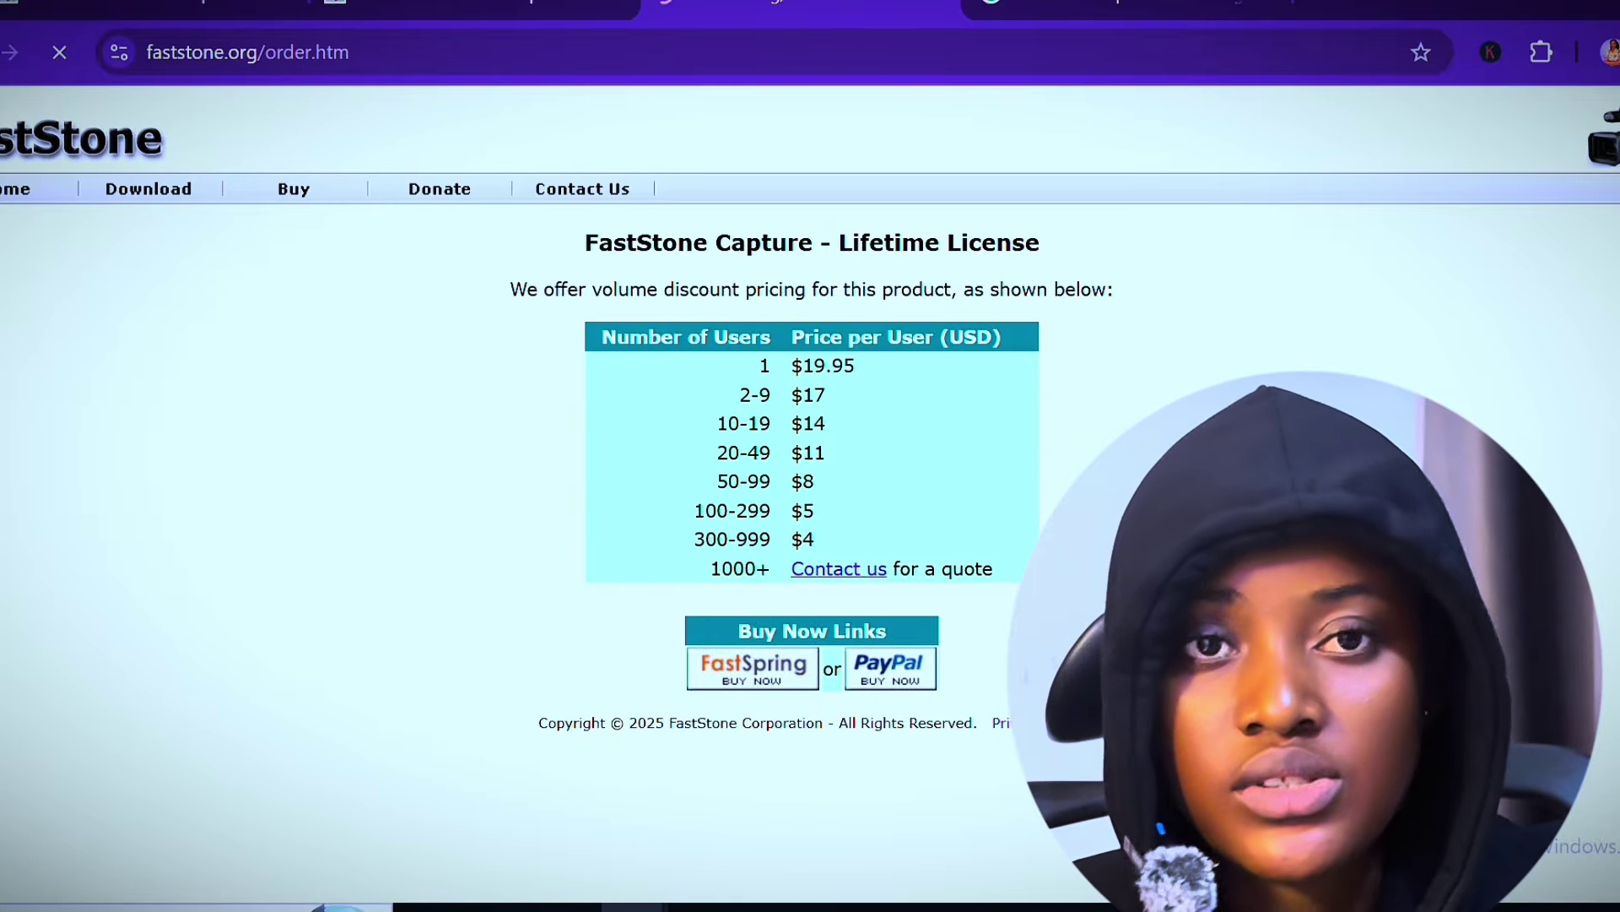
scroll(810, 506, "down", 3)
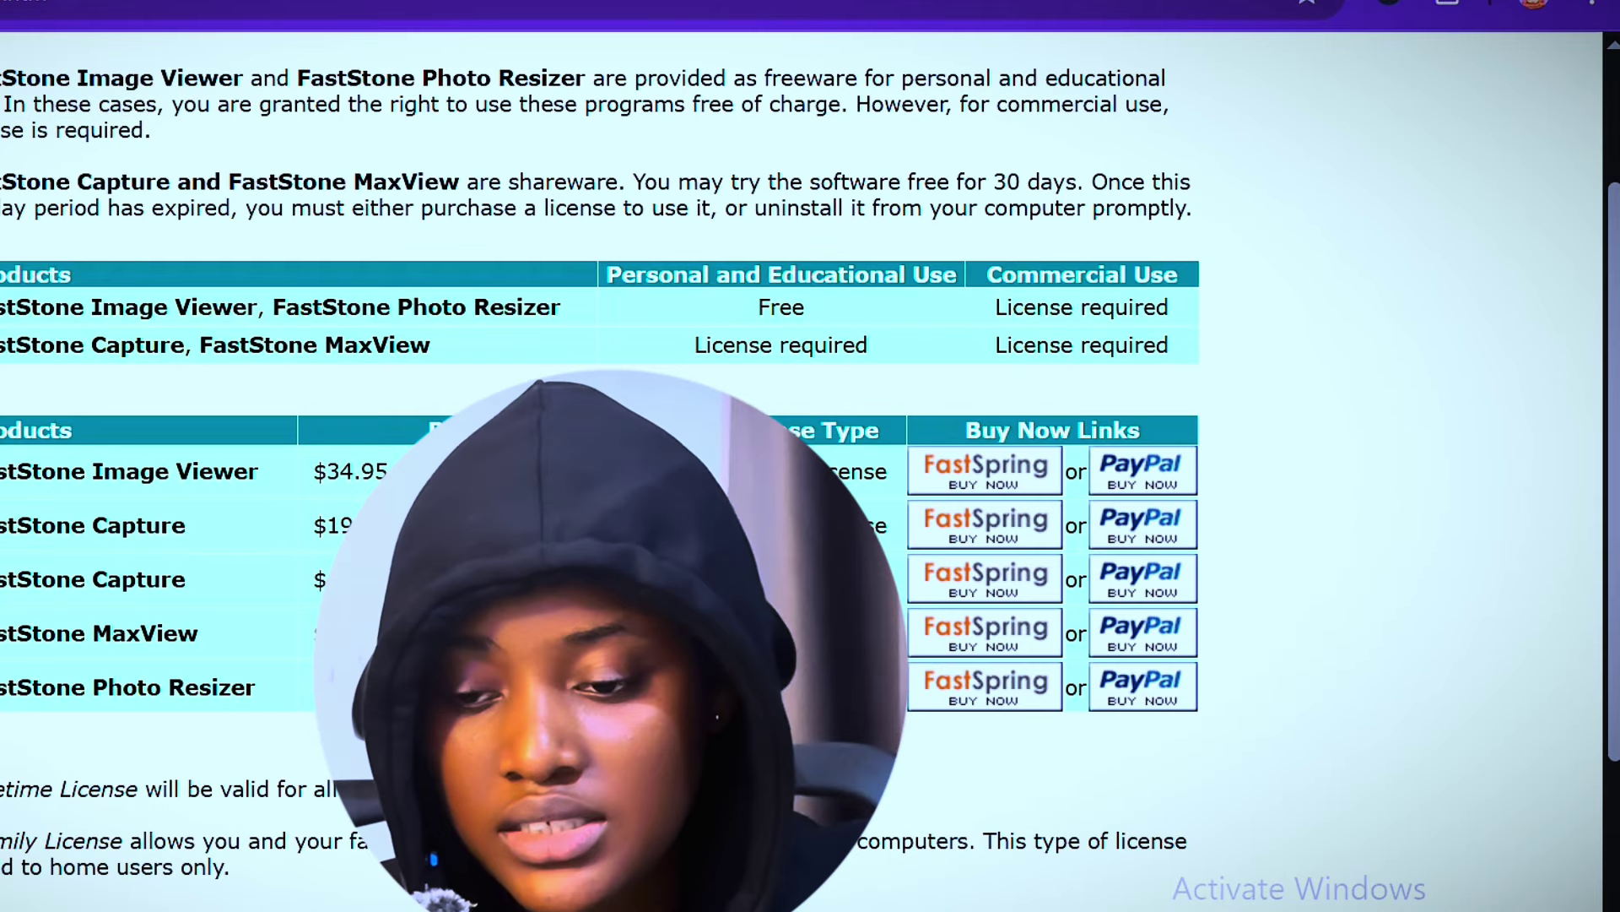
left_click_drag(278, 424, 608, 505)
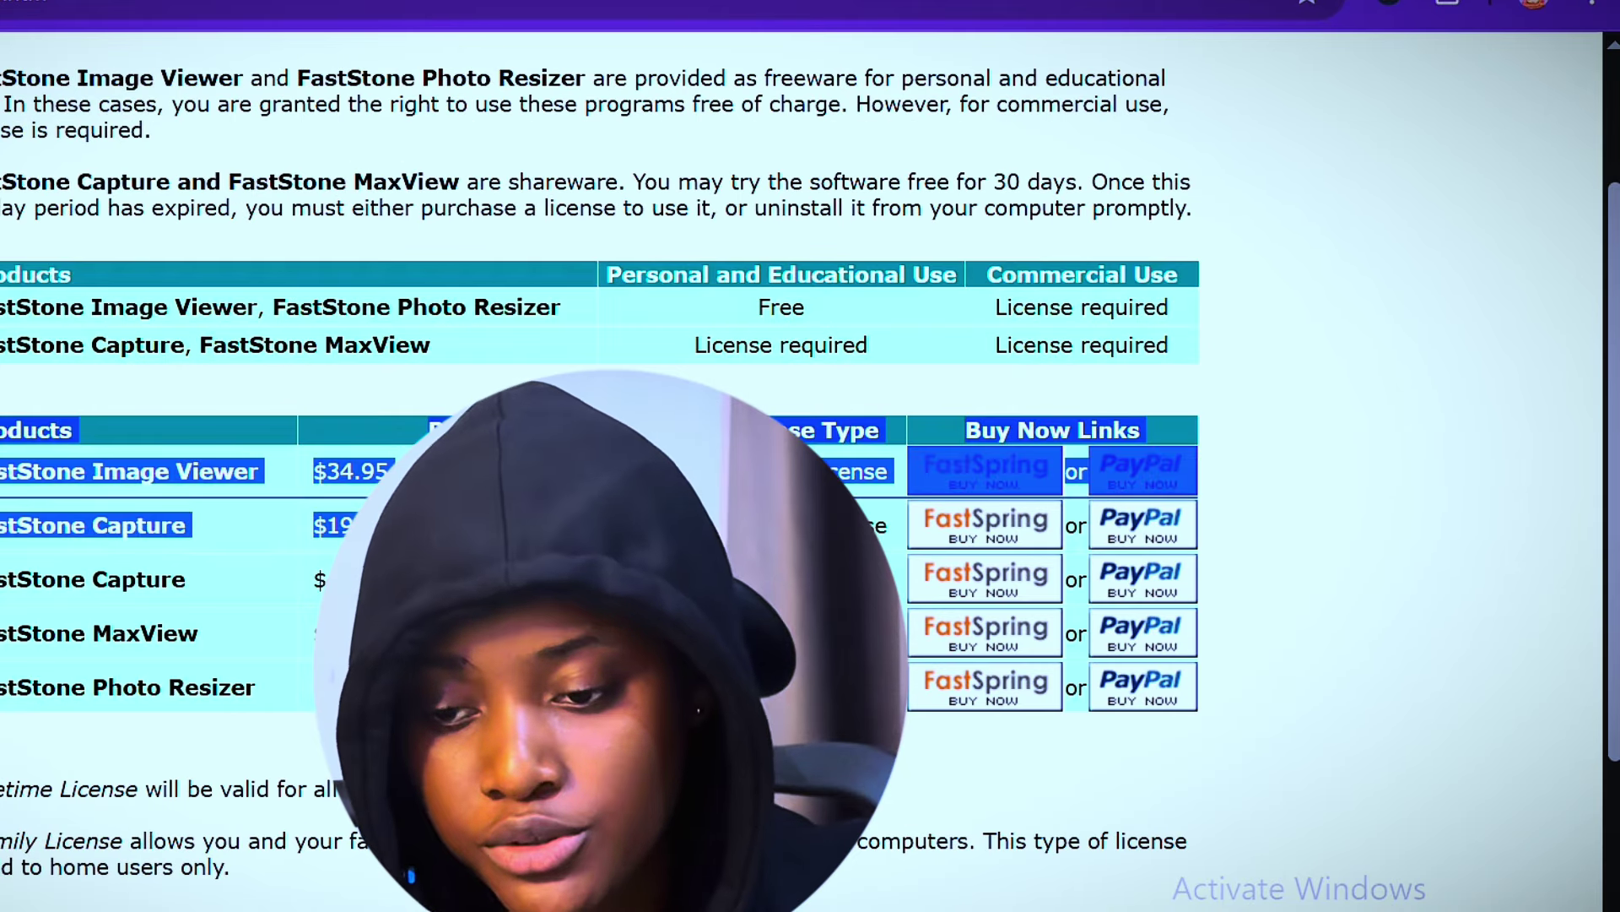
left_click(608, 505)
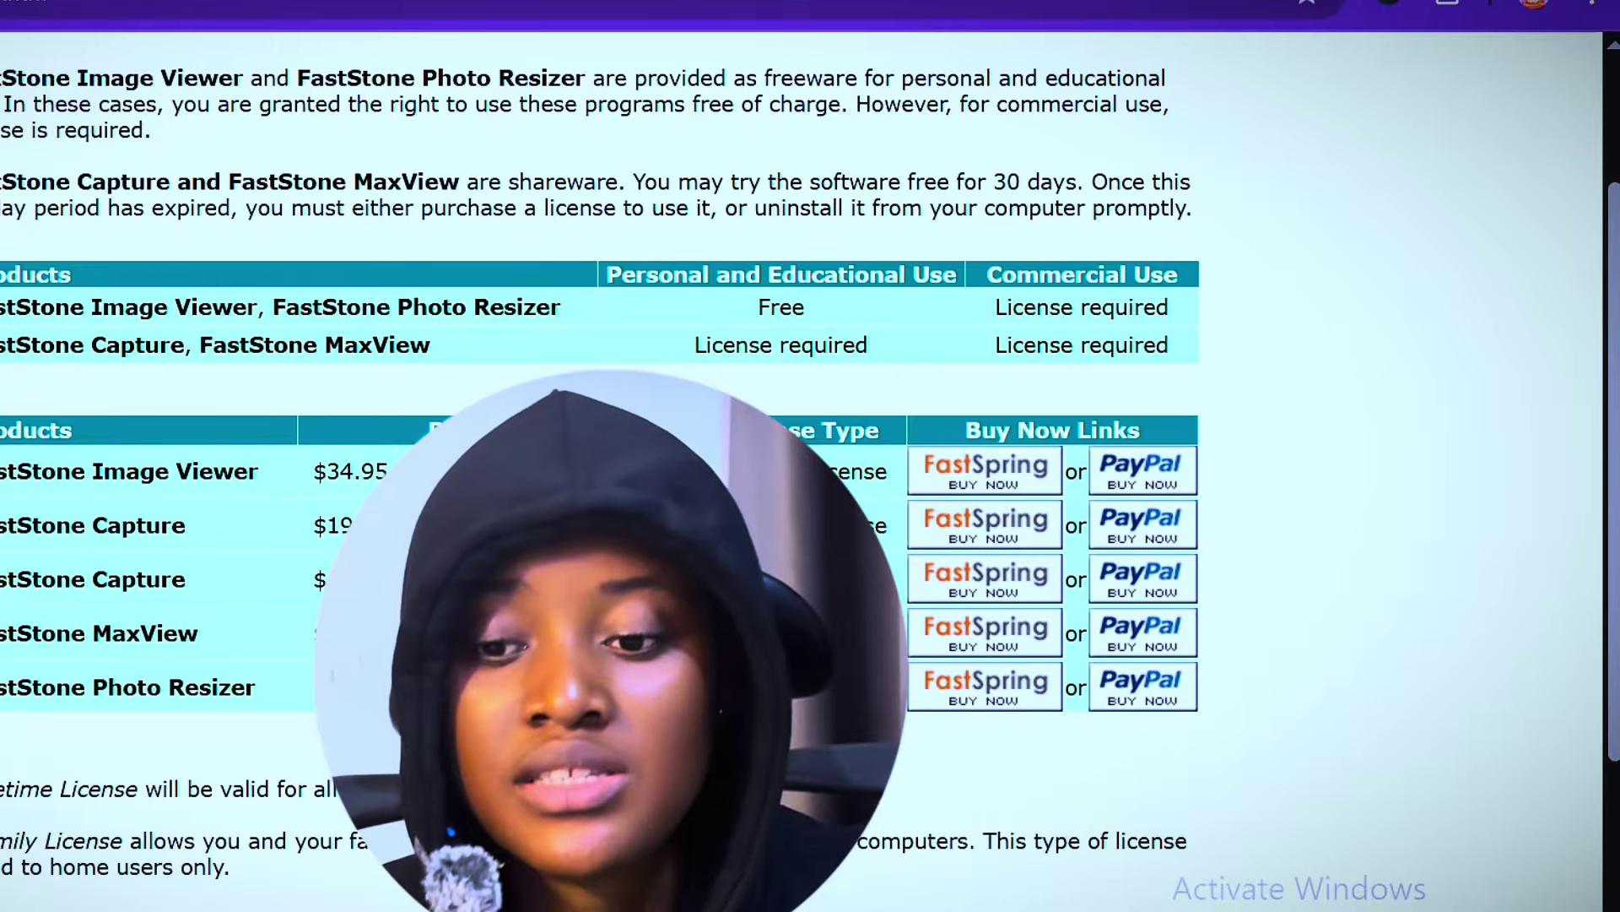
scroll(811, 473, "down", 3)
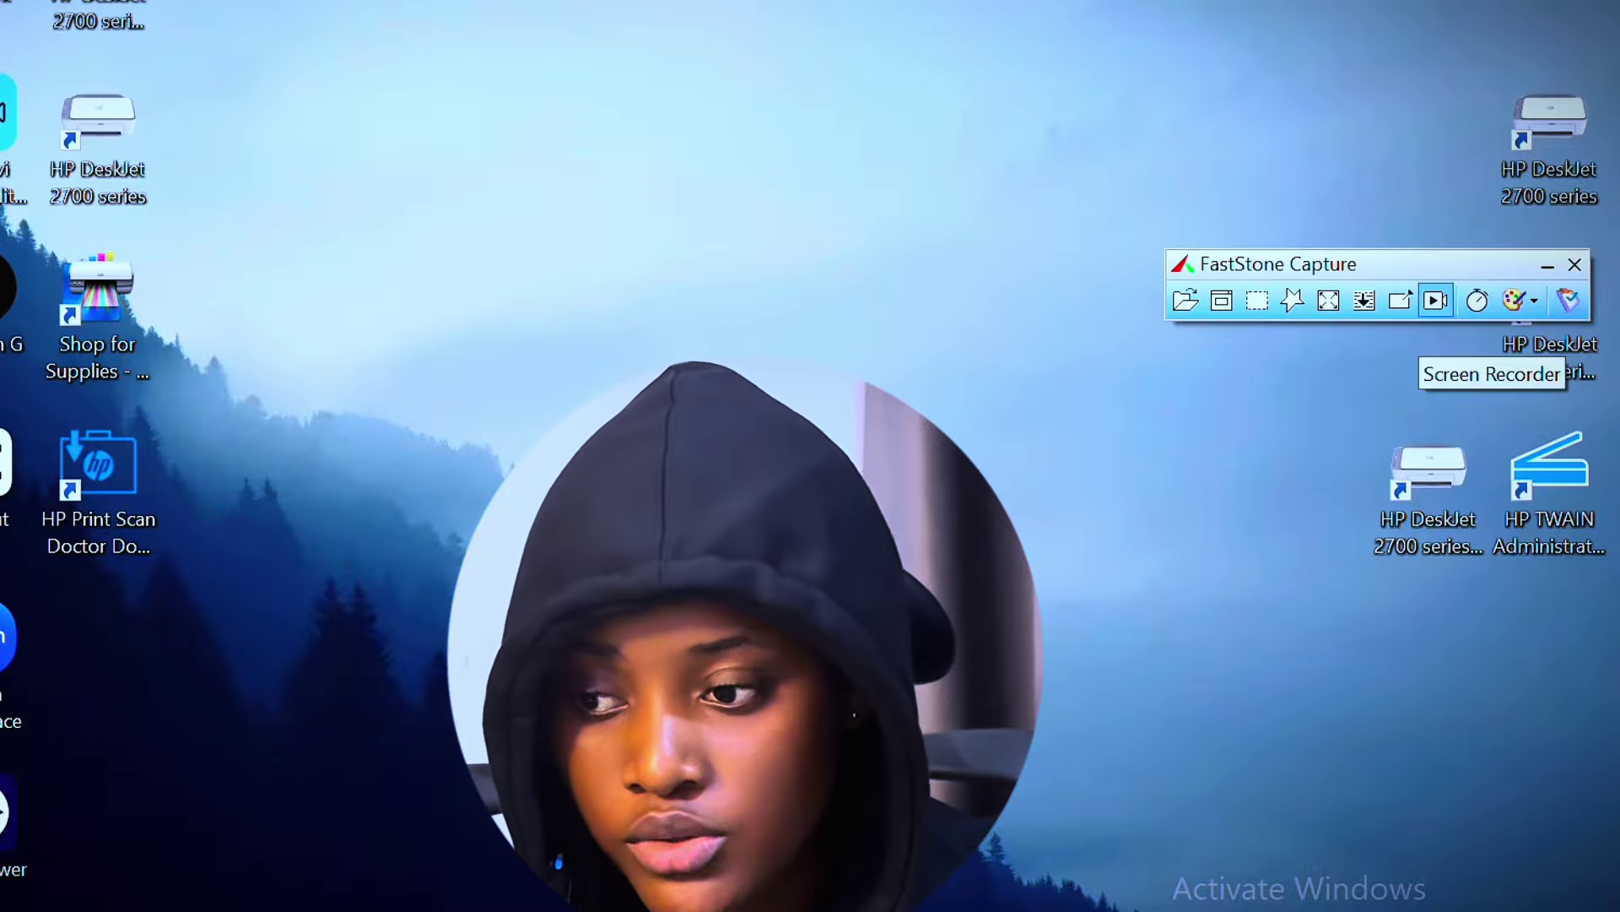
Start a Rectangular Region recording setup in FastStone Capture's Screen Recorder and mark a desktop region of about 988 x 820 pixels.
left_click(1428, 282)
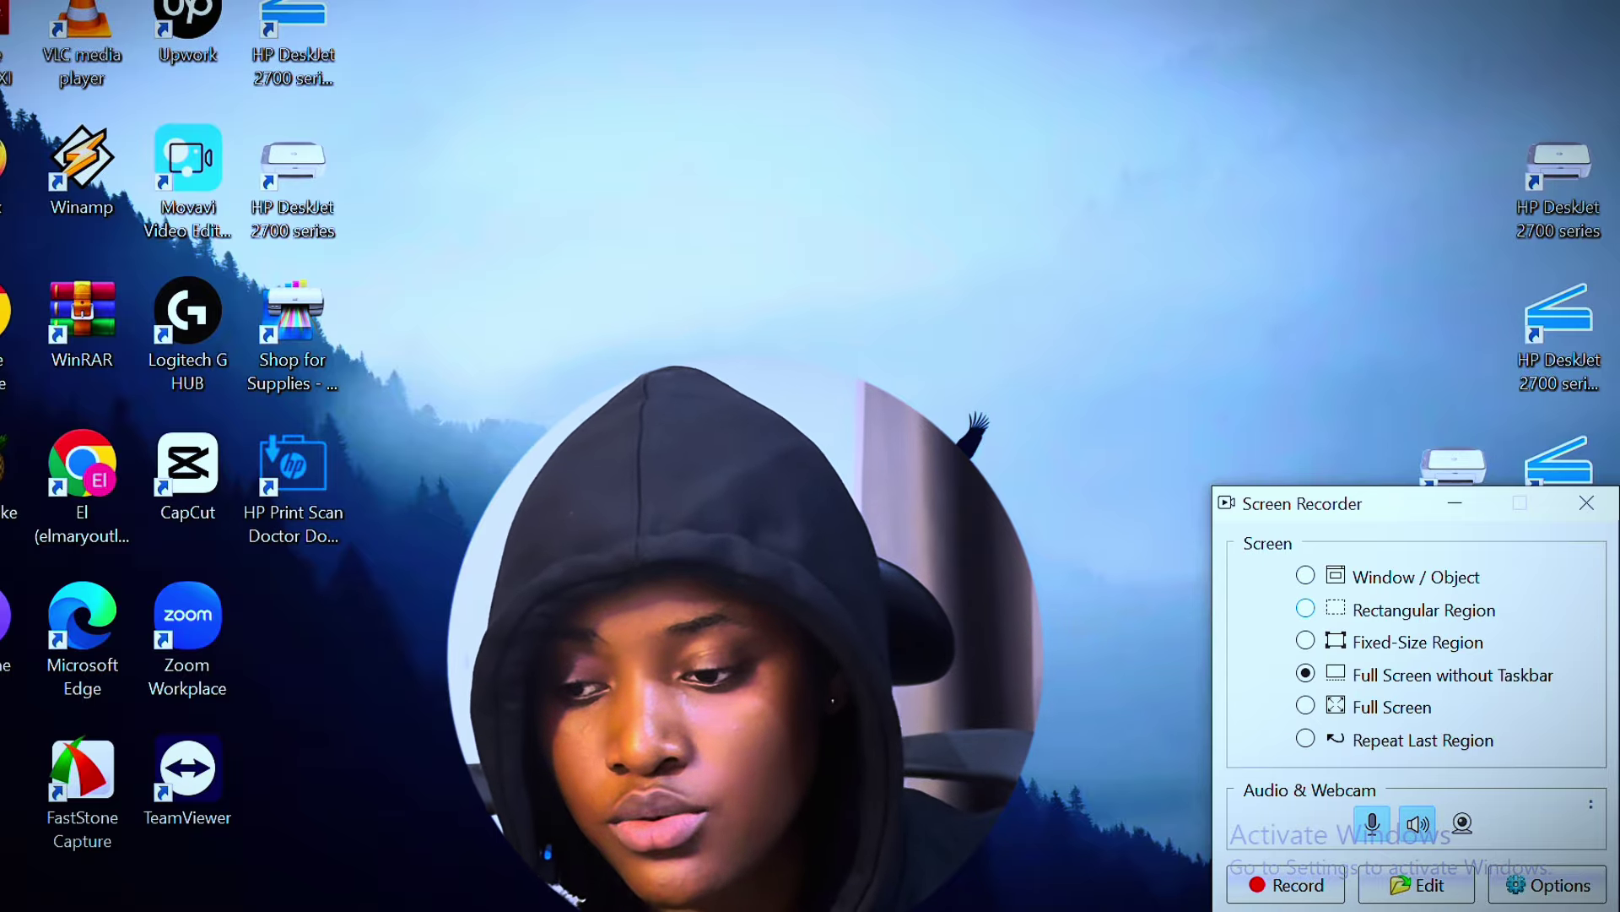
left_click(1305, 609)
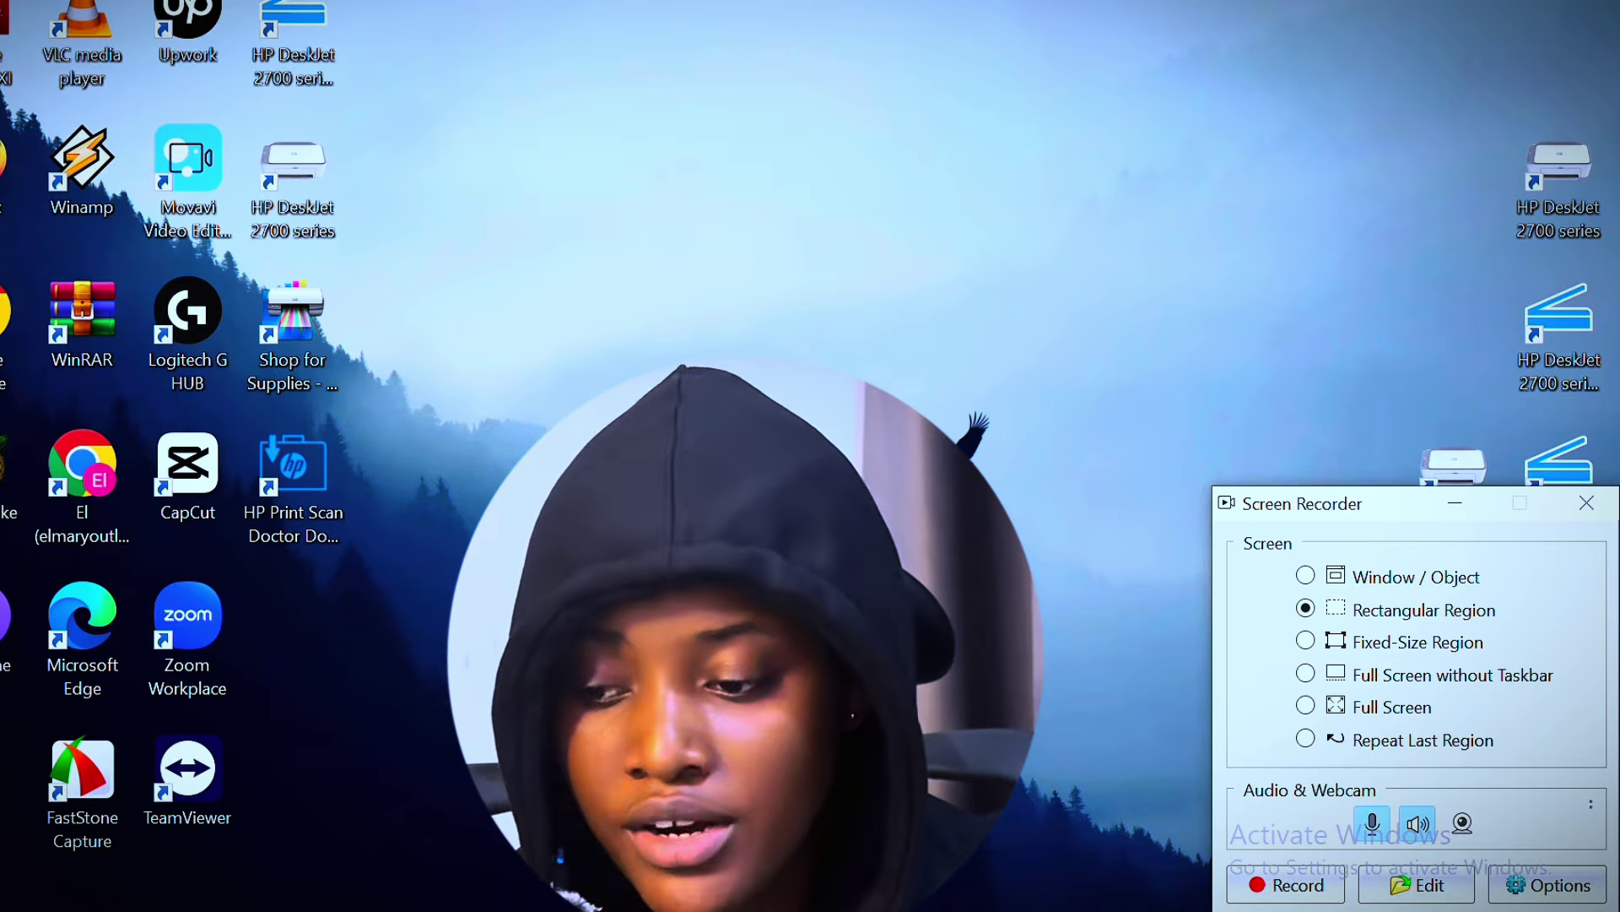
key("Escape")
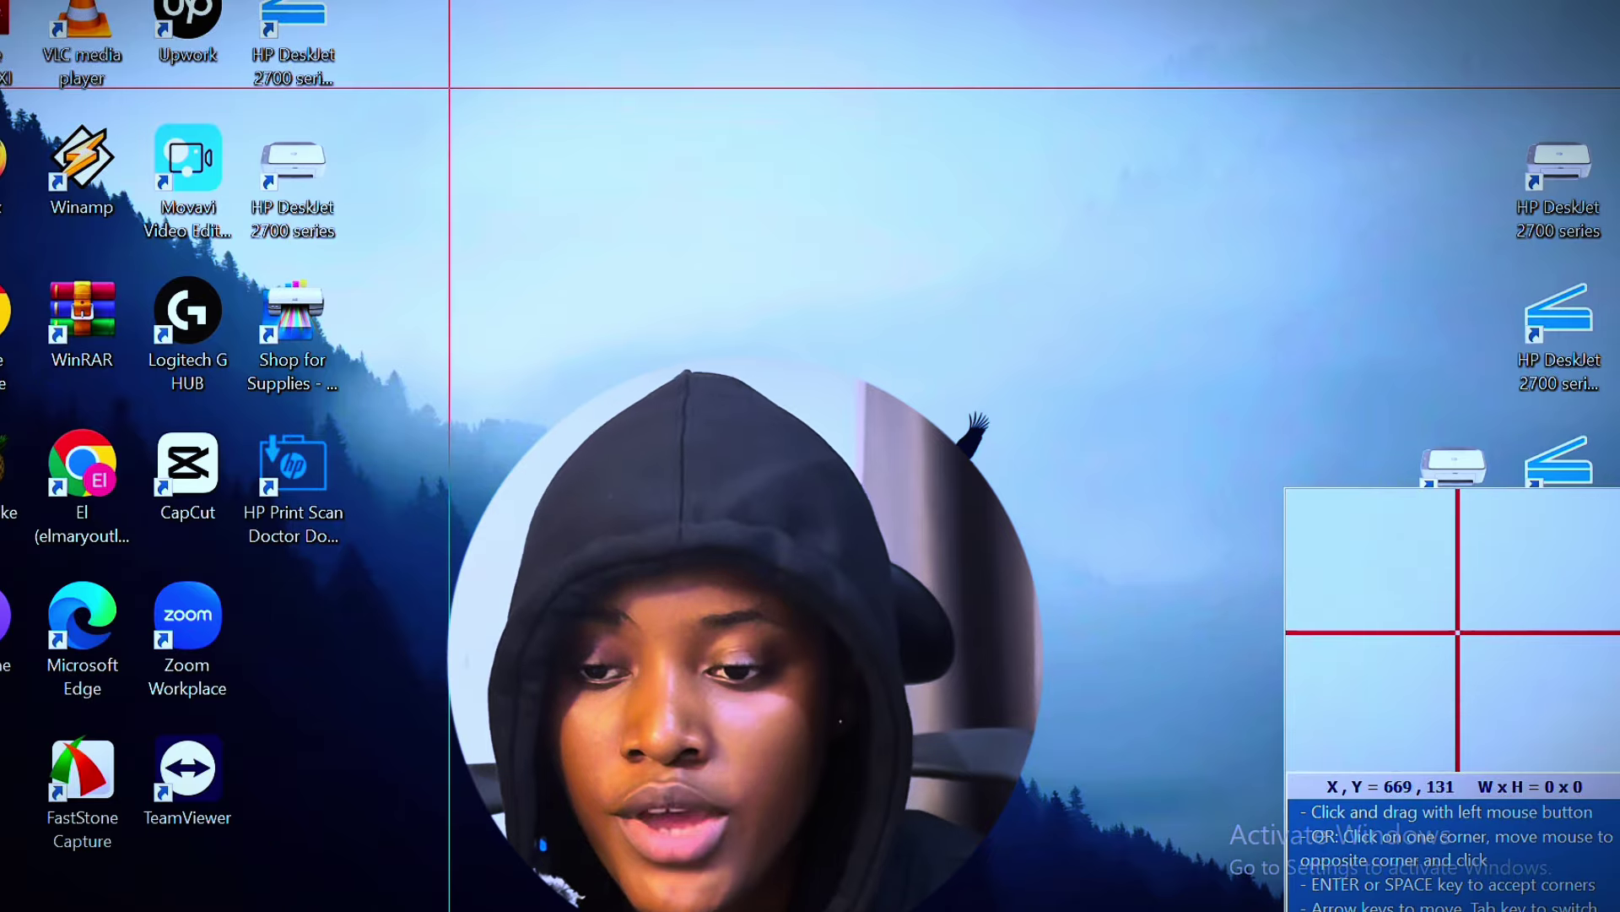
left_click_drag(378, 50, 1309, 825)
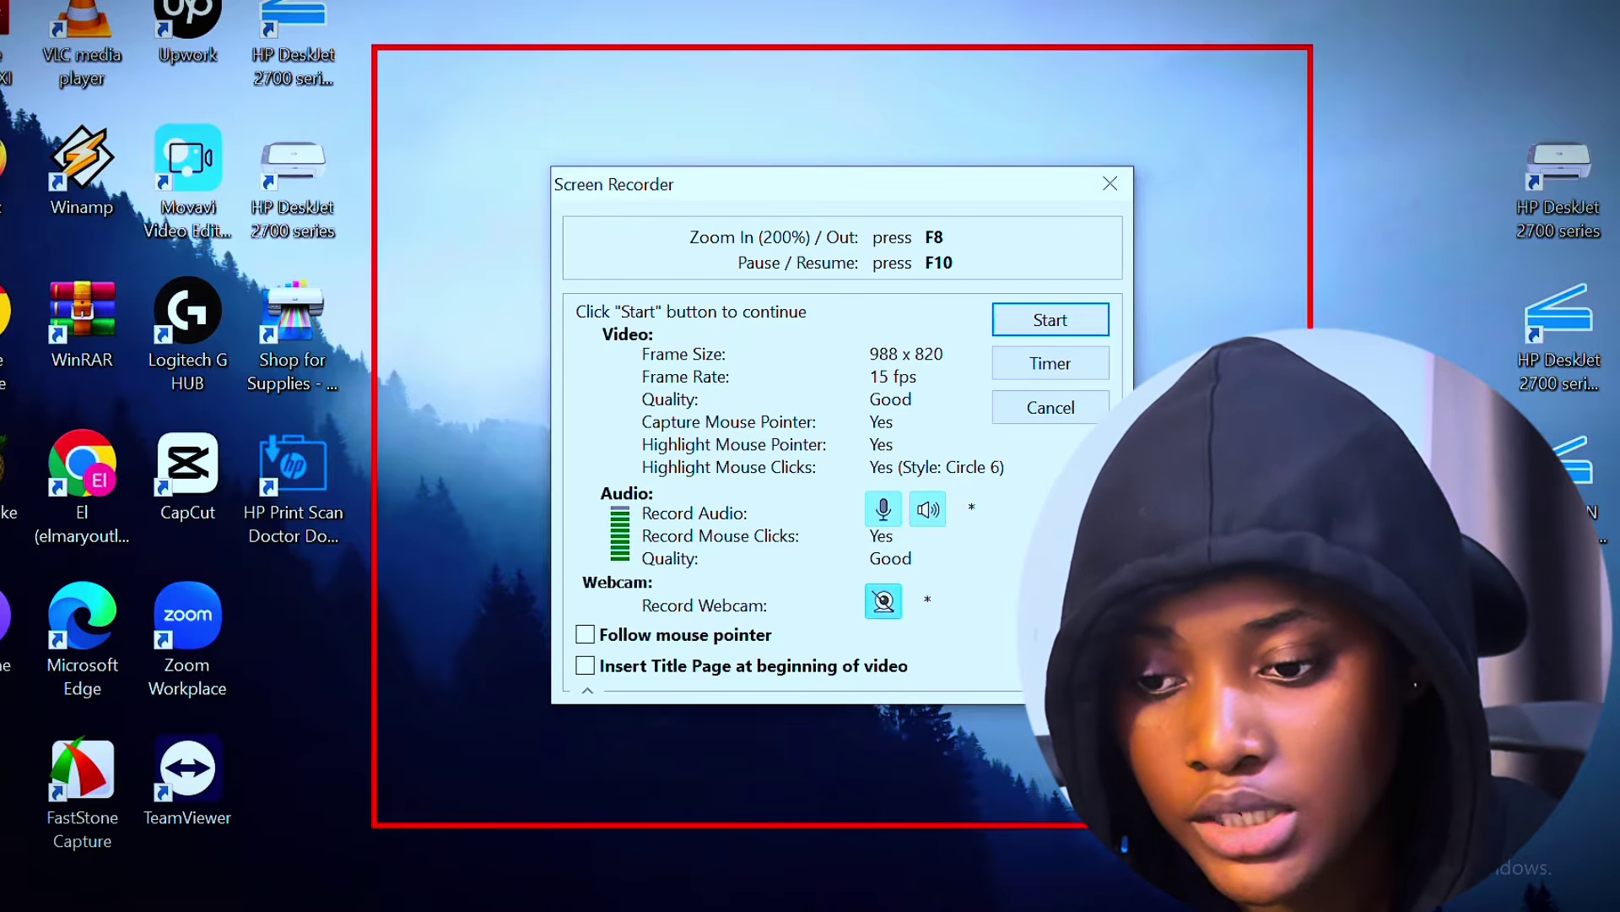
Turn on the webcam overlay at the recording region's Top-Right and set its size to 3.
left_click(883, 601)
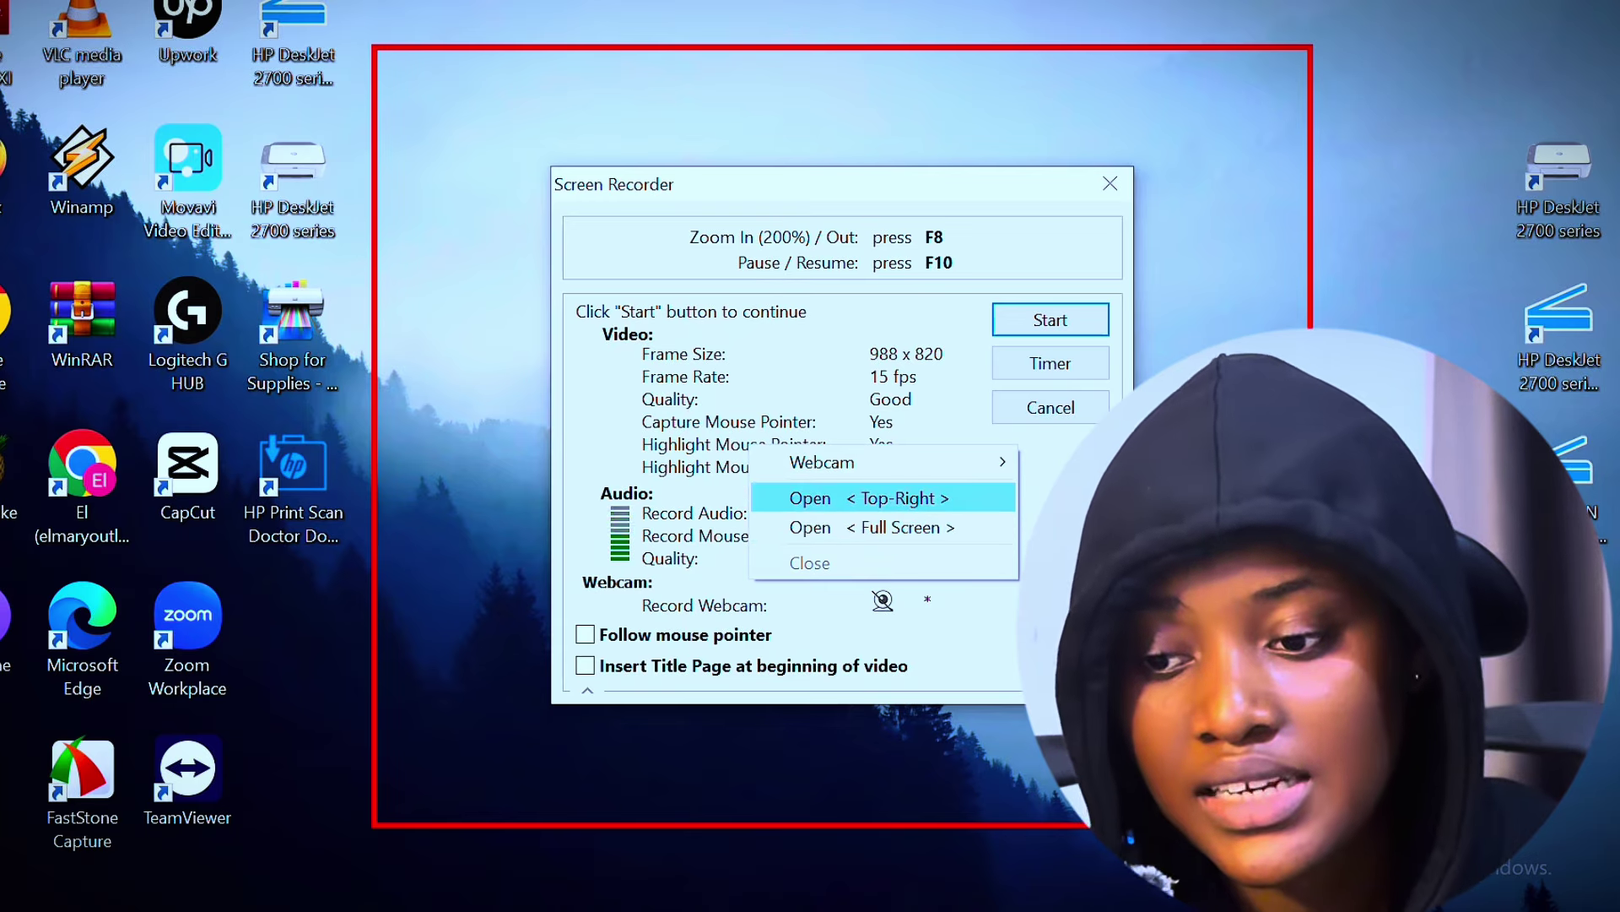
left_click(878, 498)
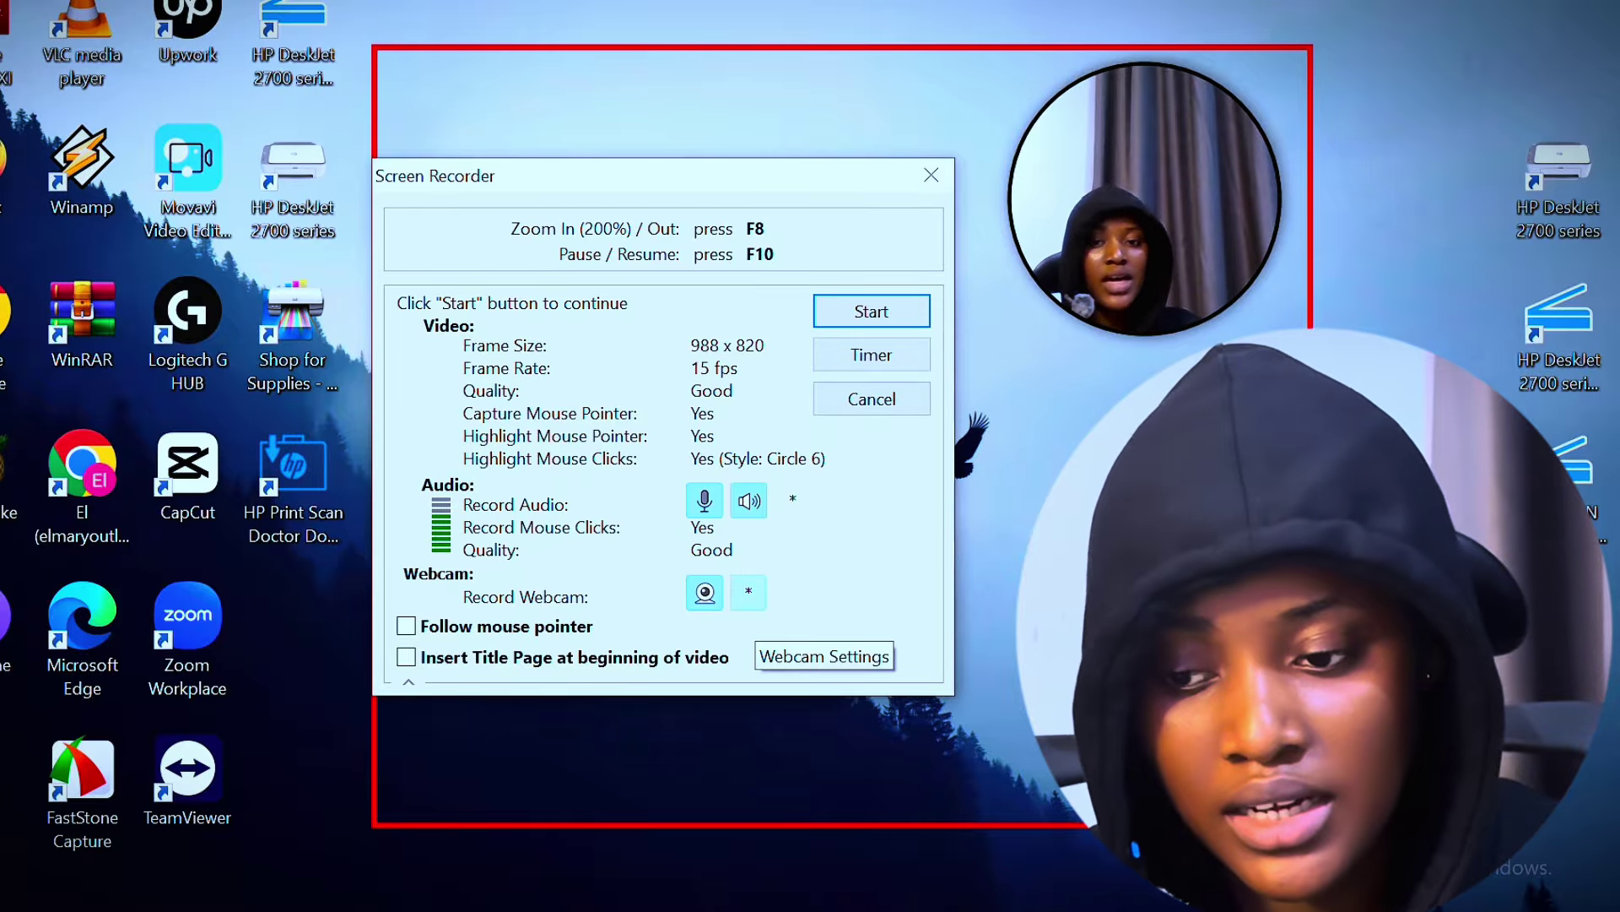
left_click(748, 592)
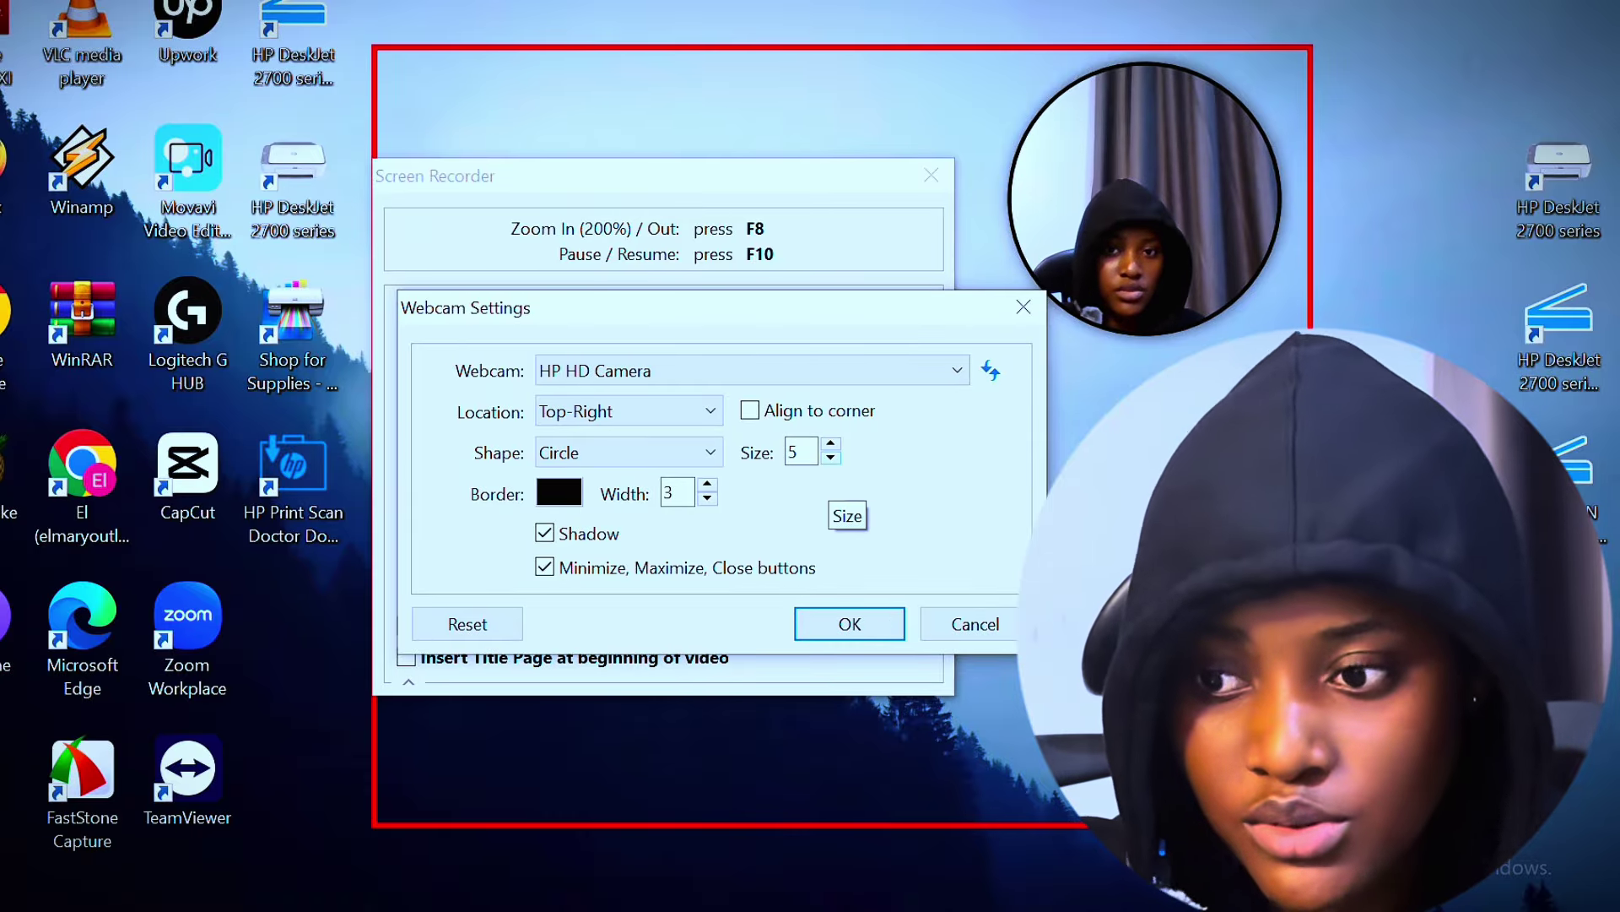
left_click(831, 457)
left_click(831, 457)
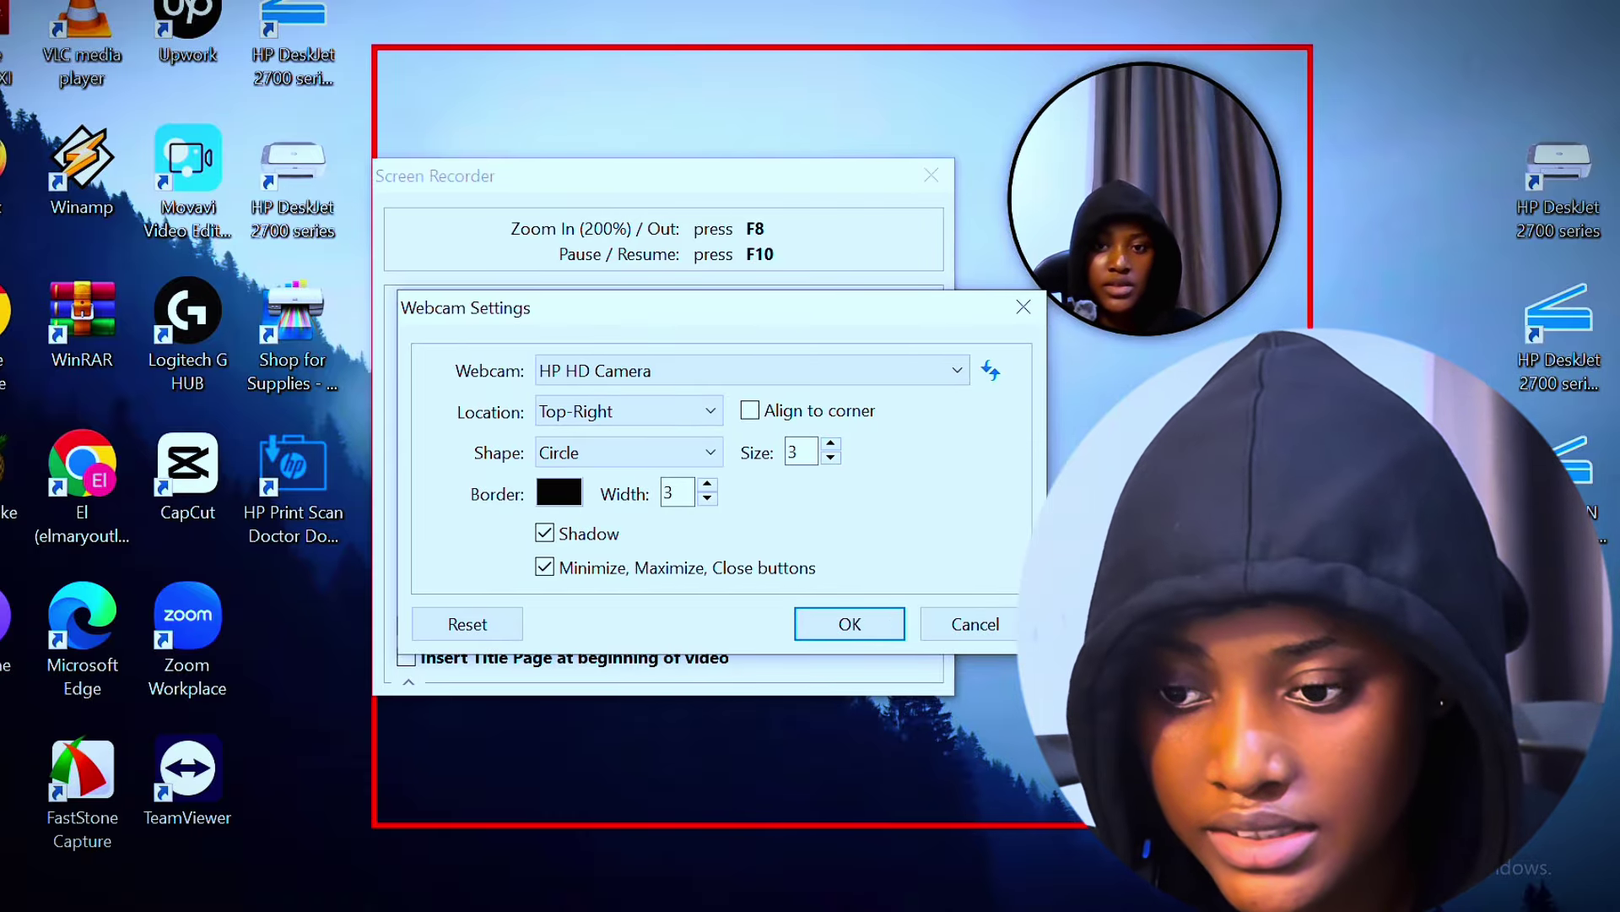
left_click(850, 624)
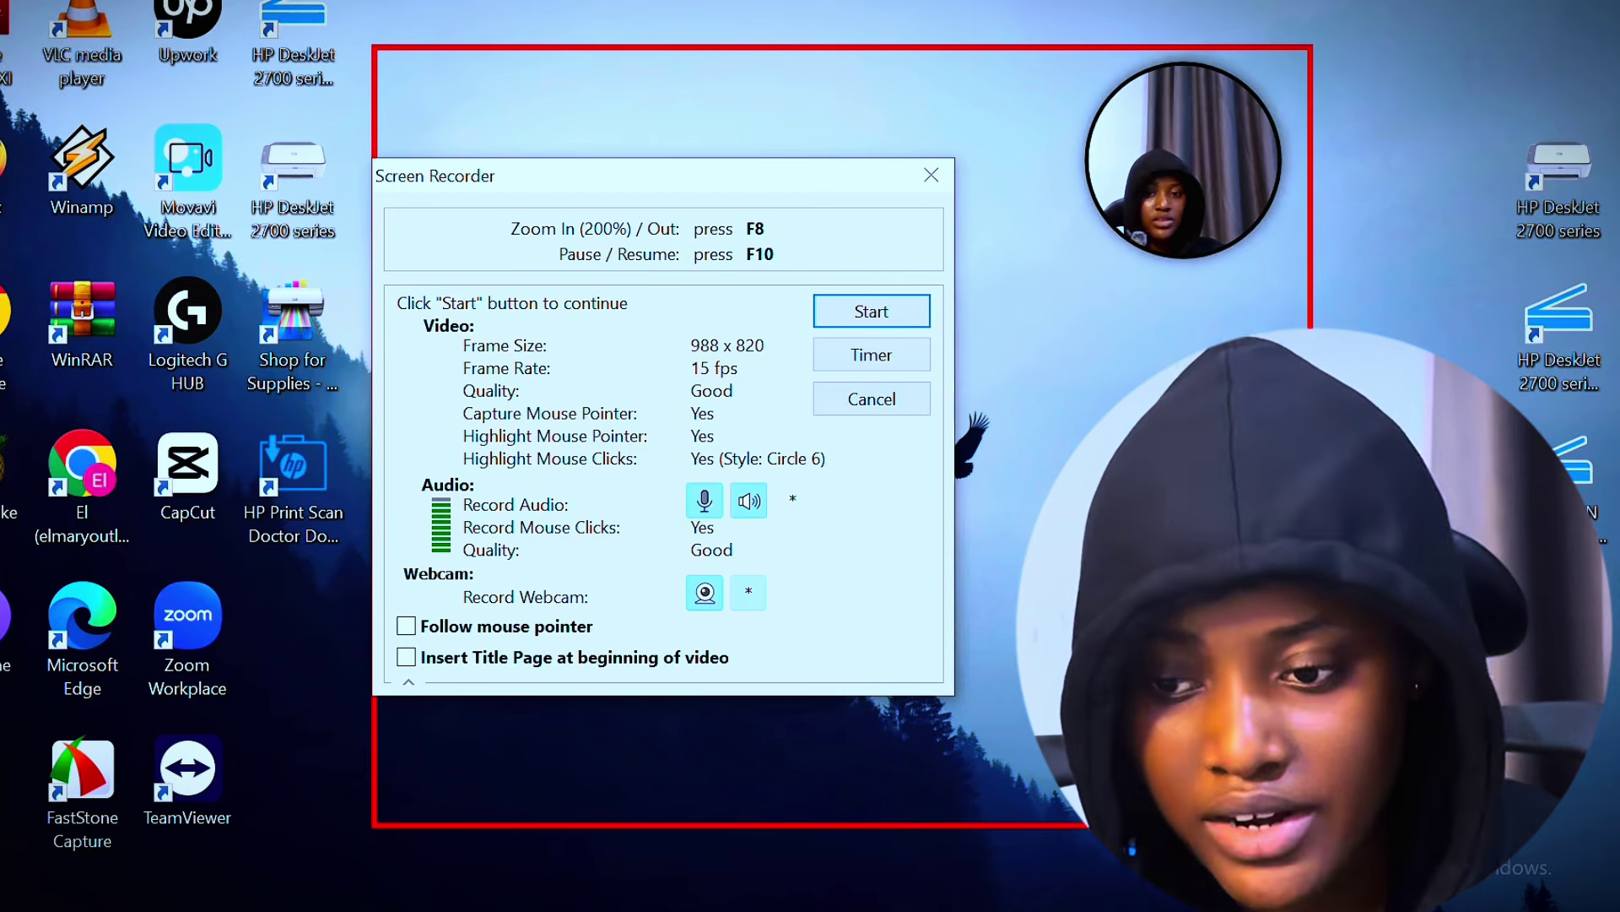
Set the webcam overlay's size to 5 and its border width to 3.
left_click(748, 591)
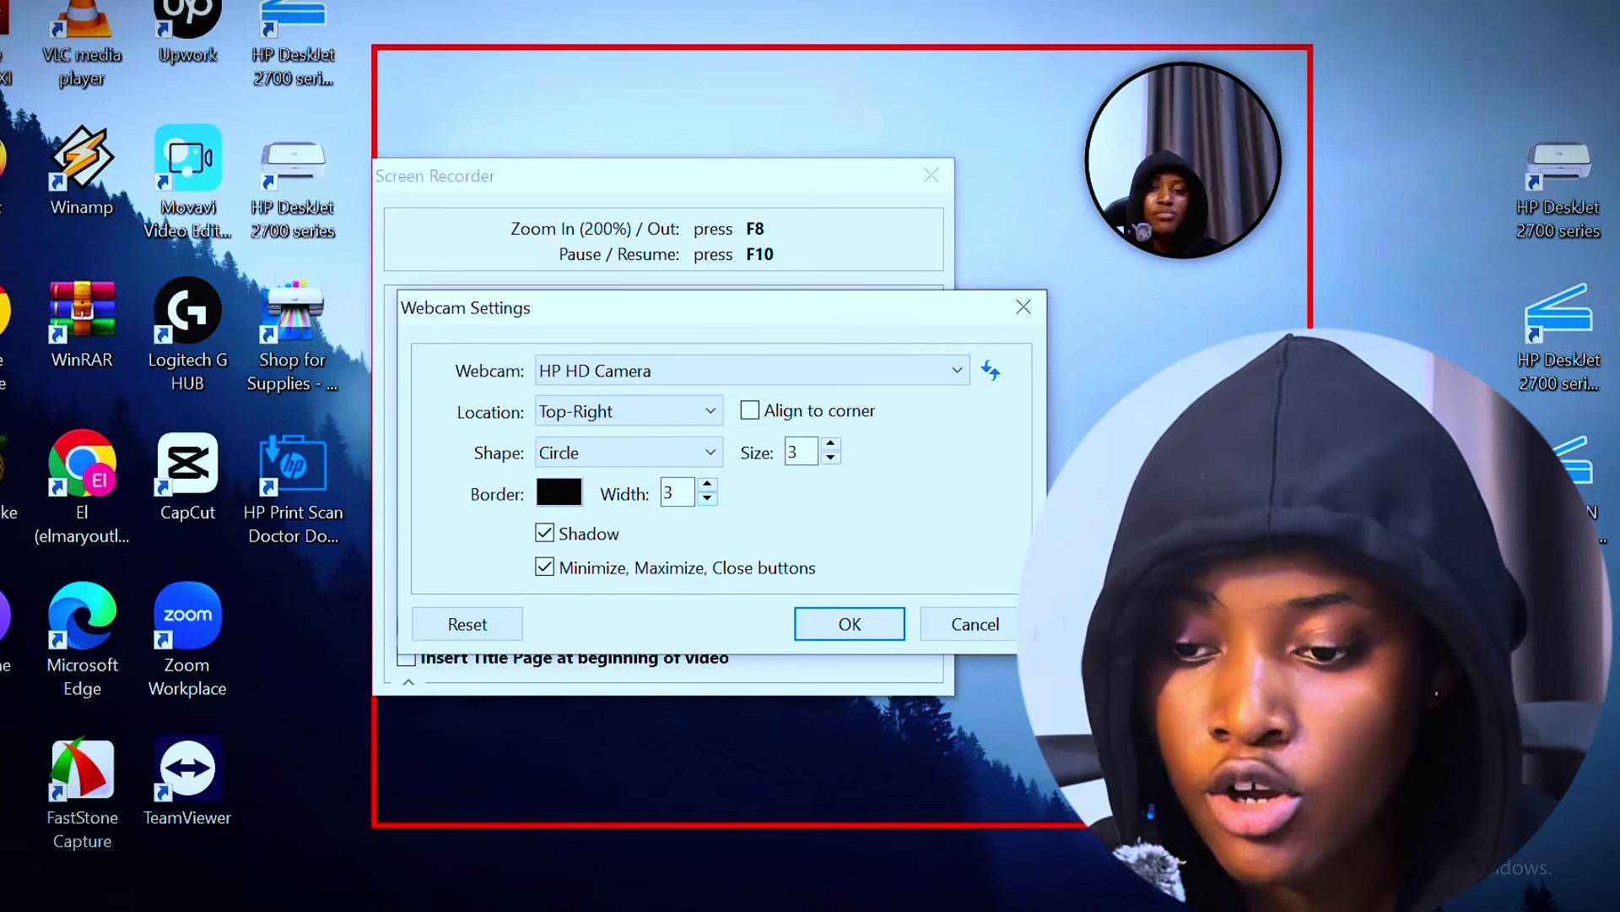
left_click(708, 499)
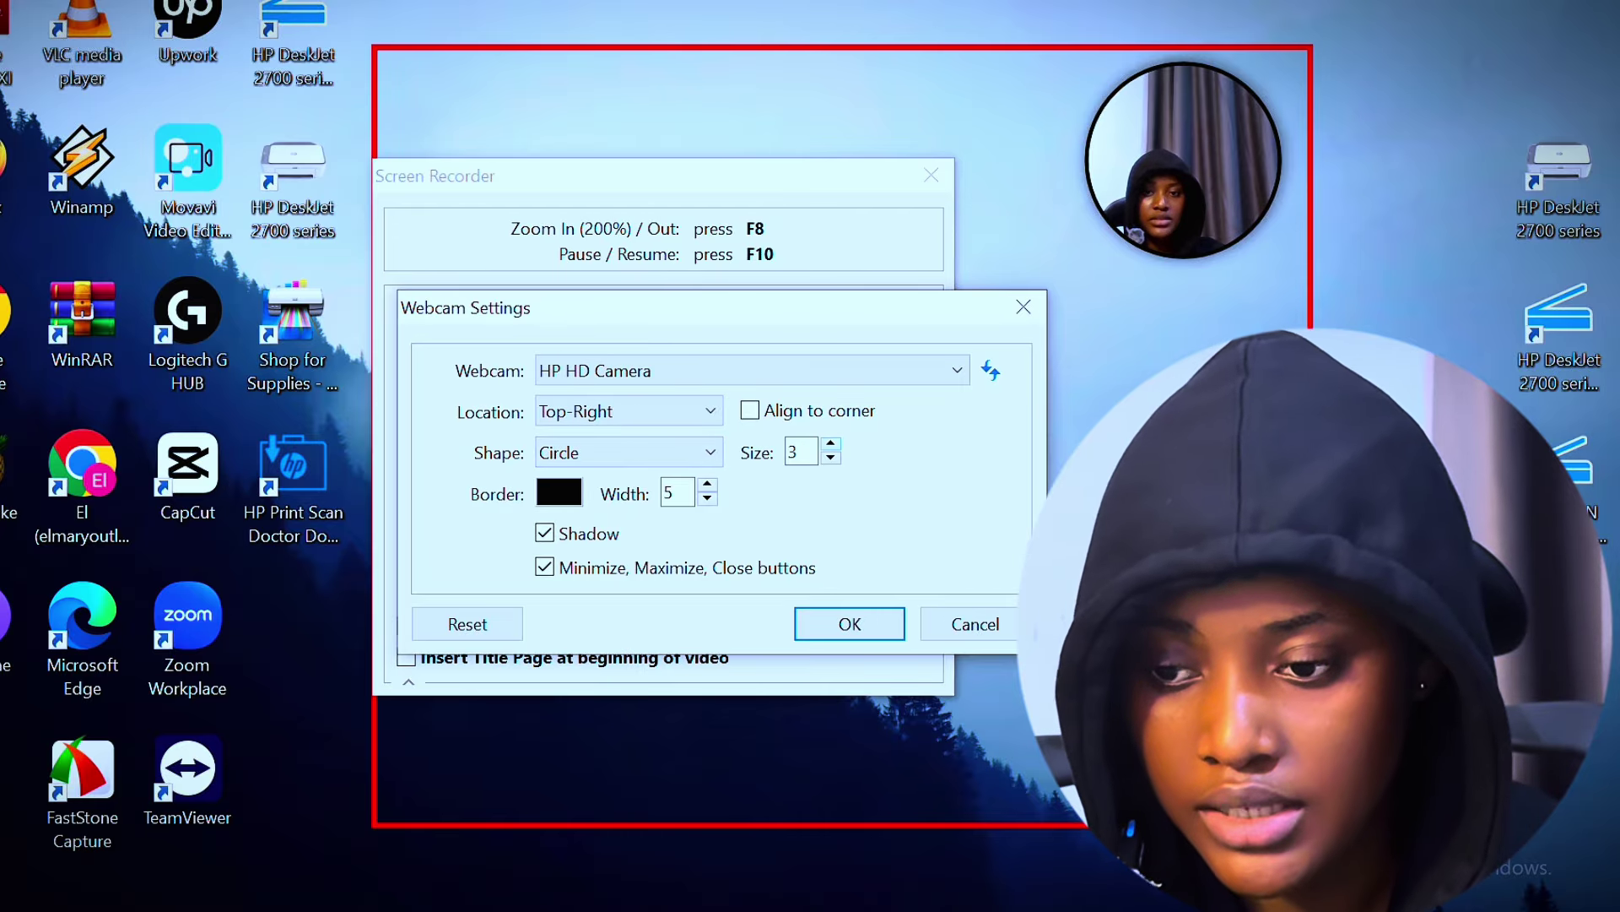
left_click(831, 443)
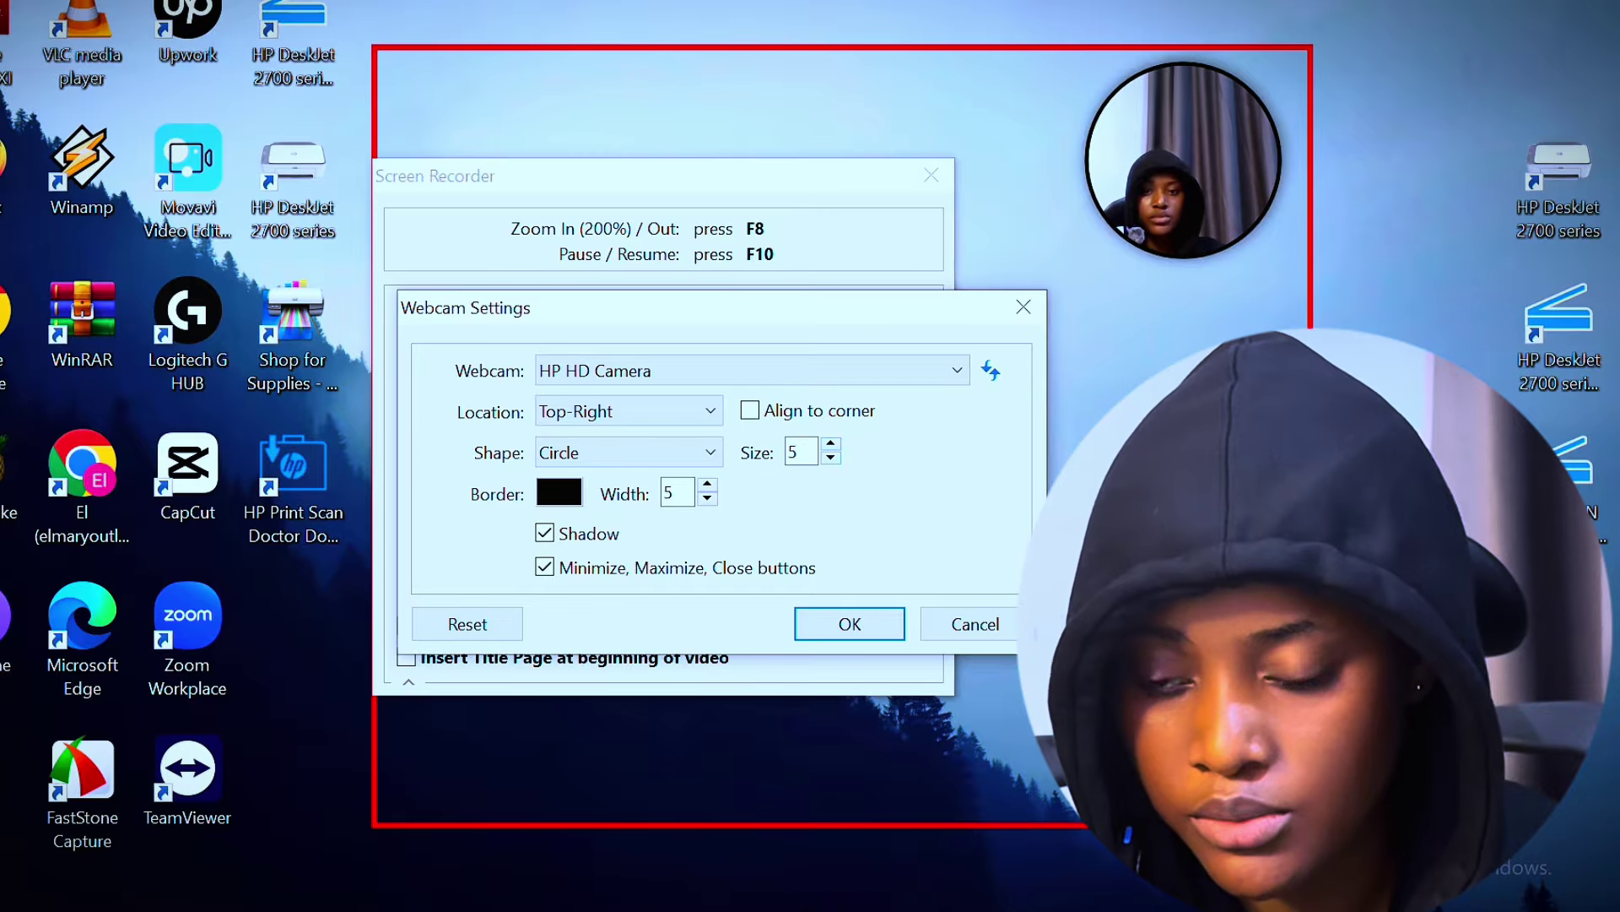
left_click(707, 498)
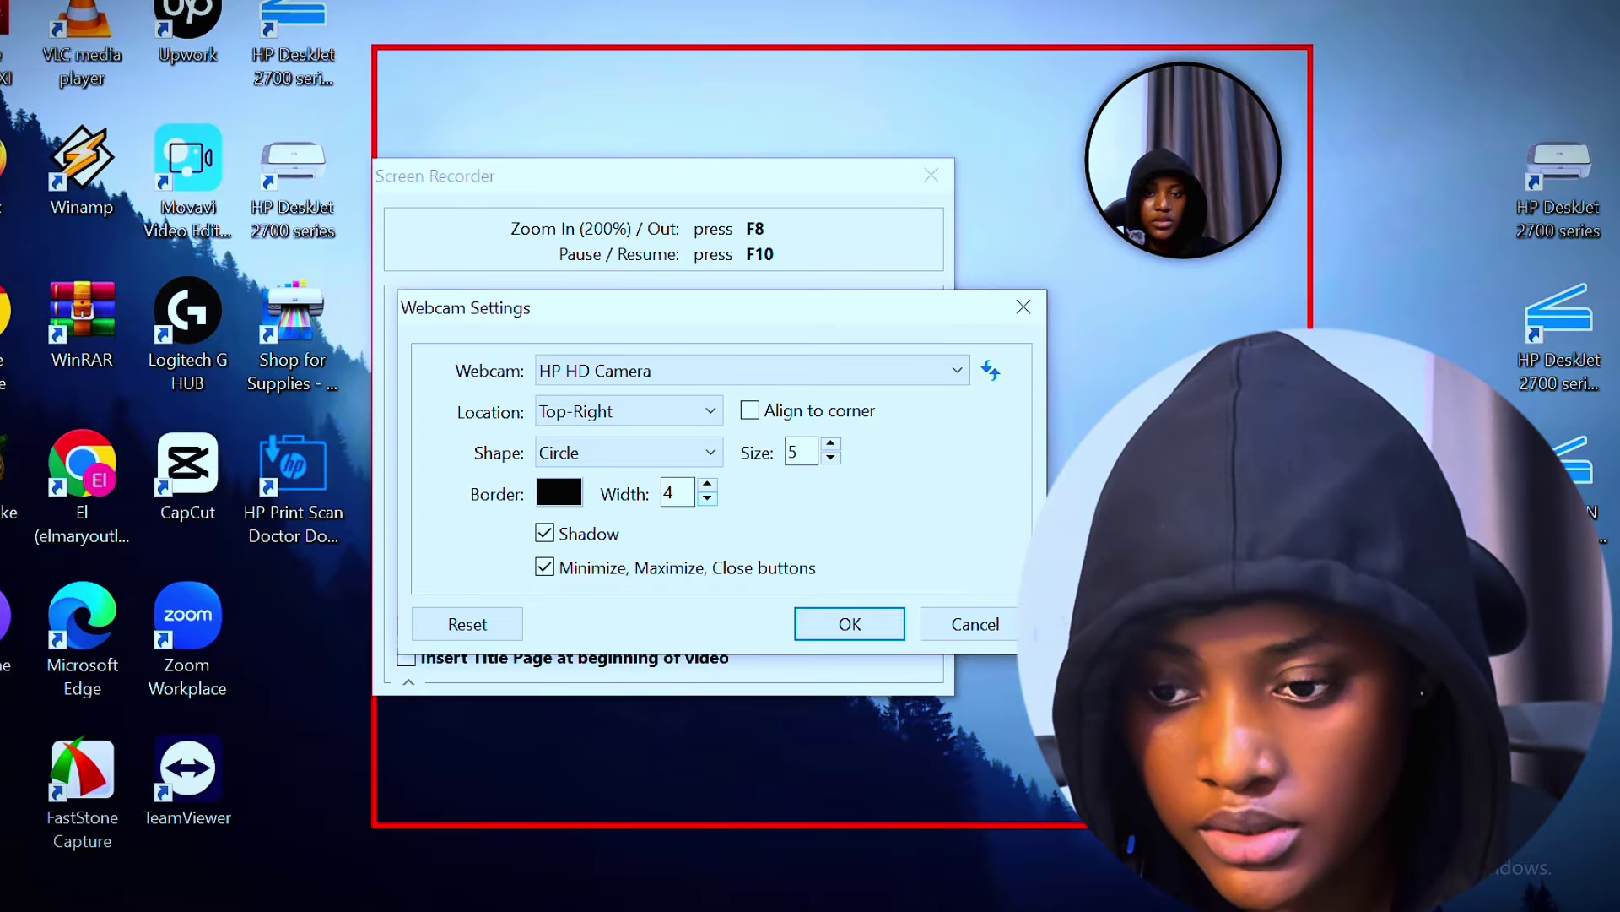
left_click(708, 498)
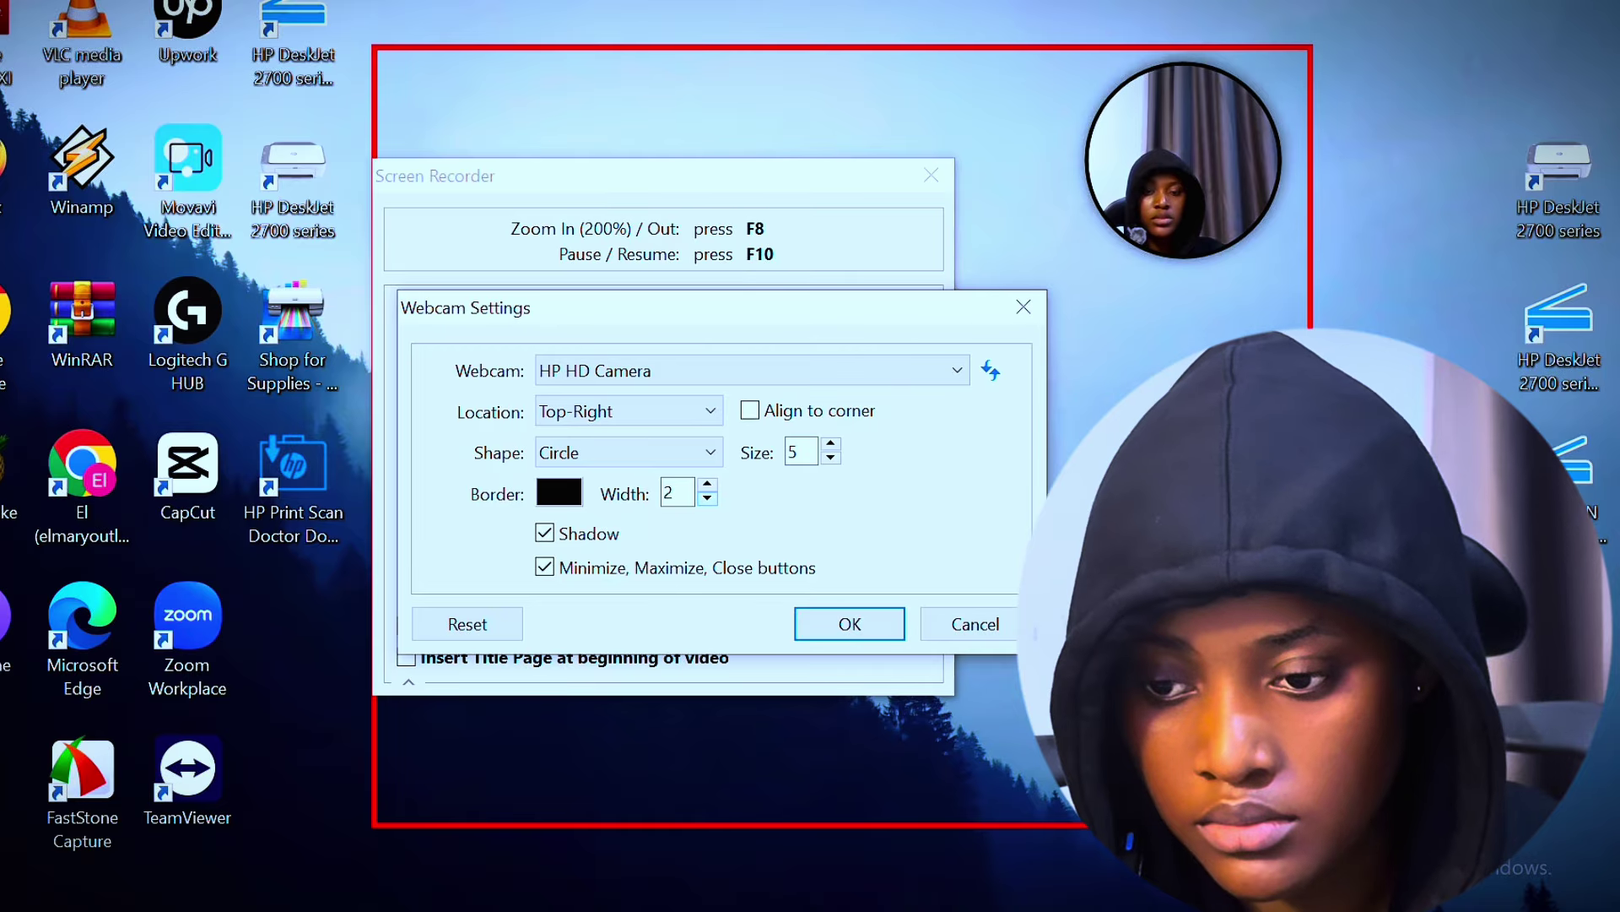
key("Up")
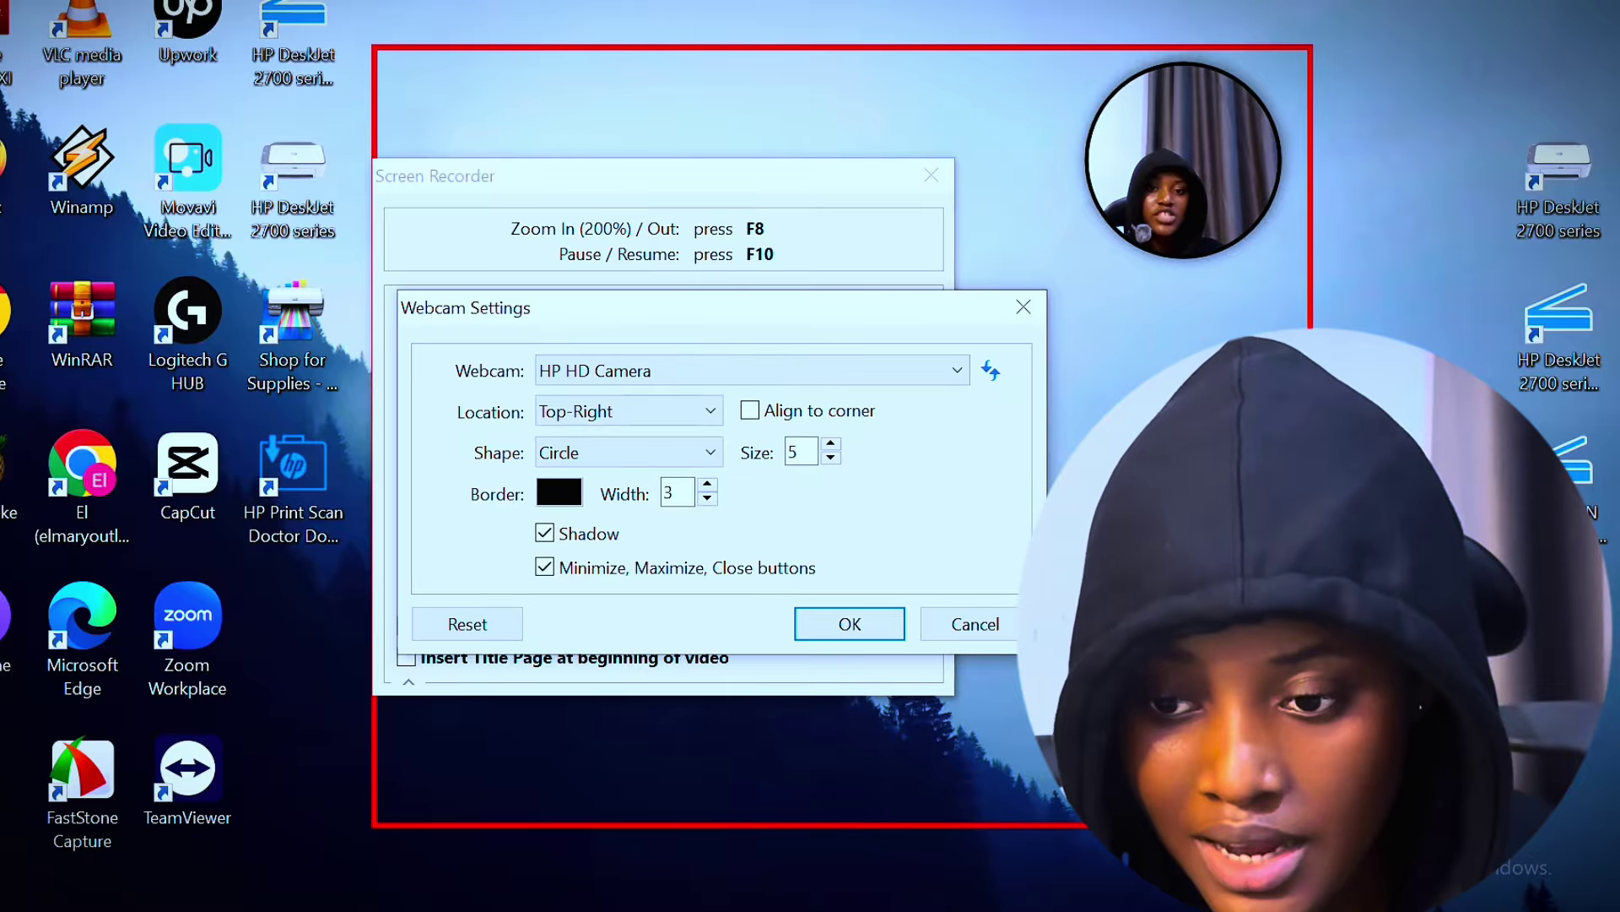
Change the webcam overlay's border colour to light cyan (Red 128, Green 255, Blue 255).
left_click(559, 491)
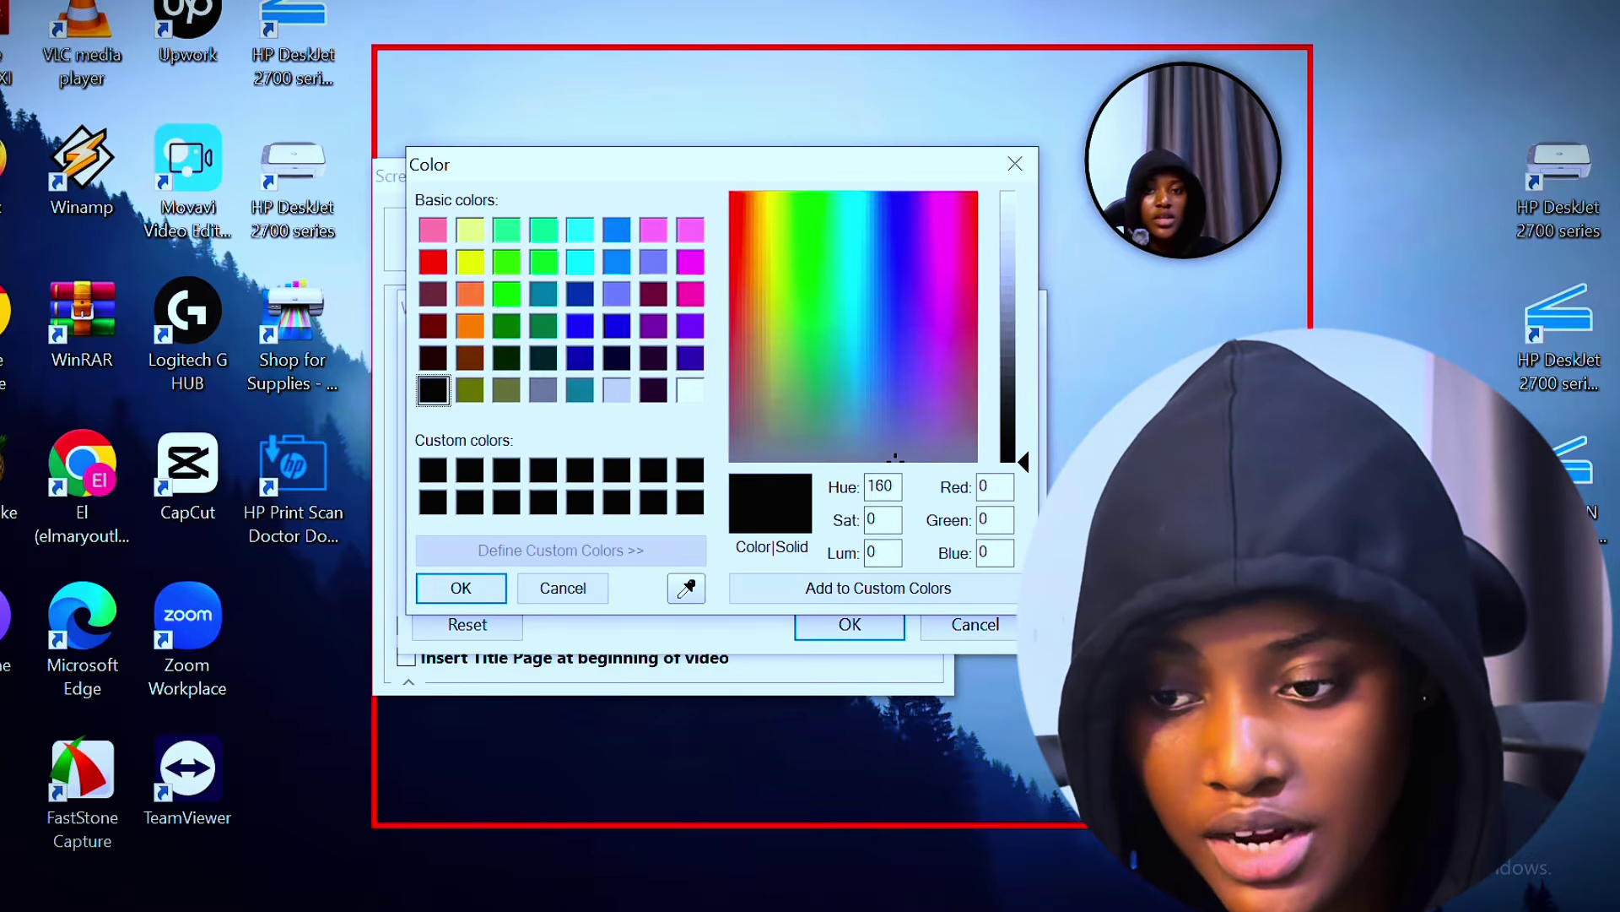
left_click(580, 229)
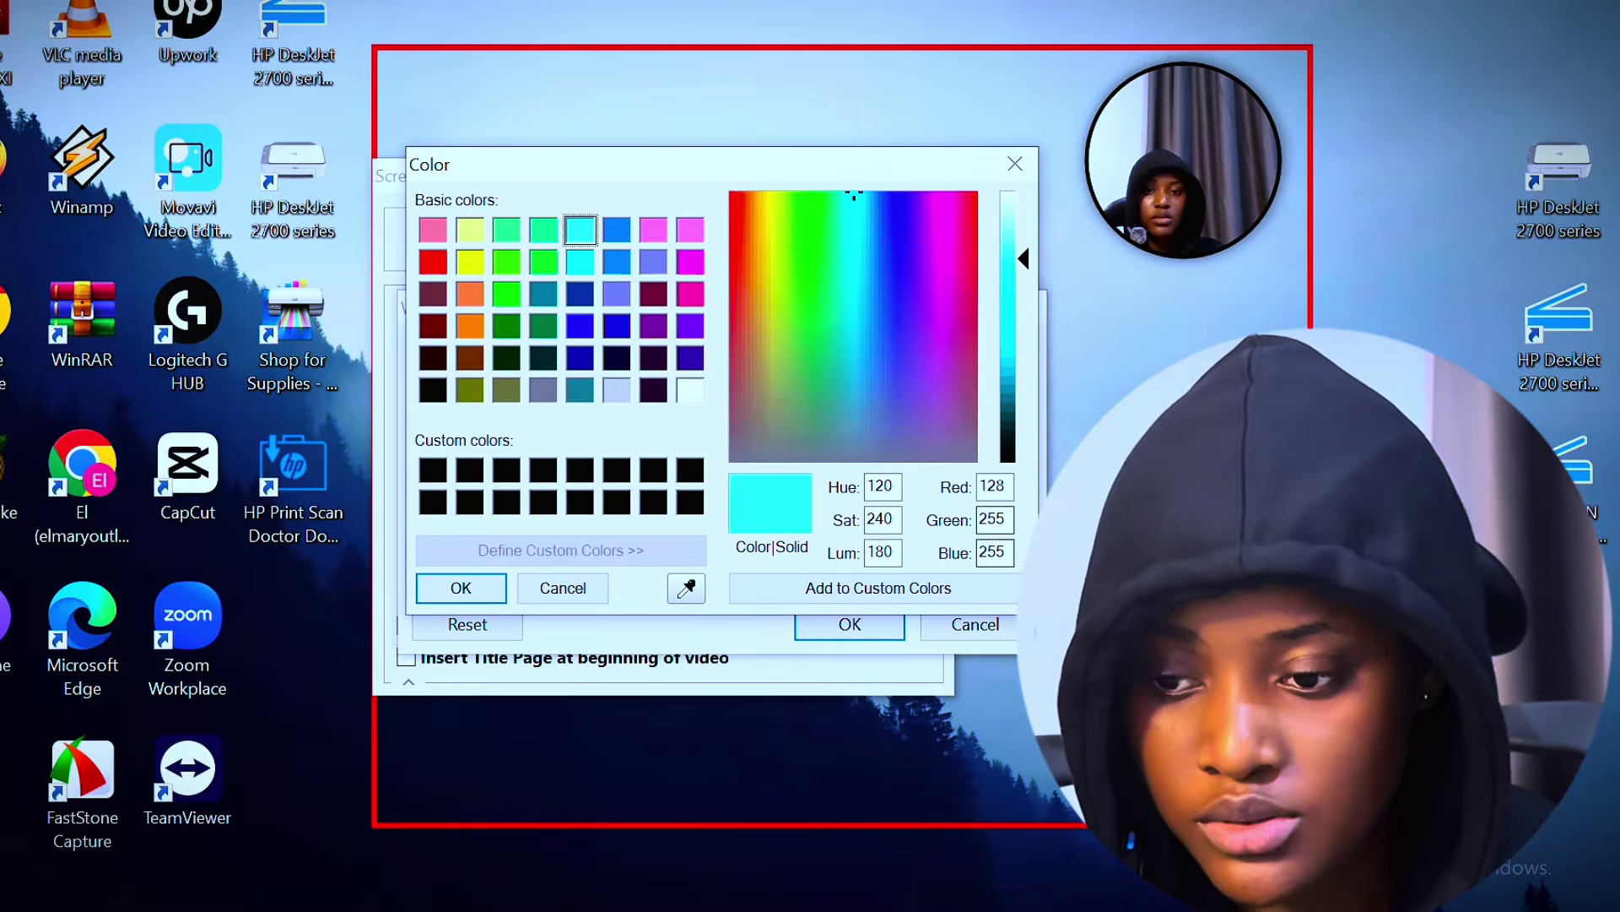
key("Return")
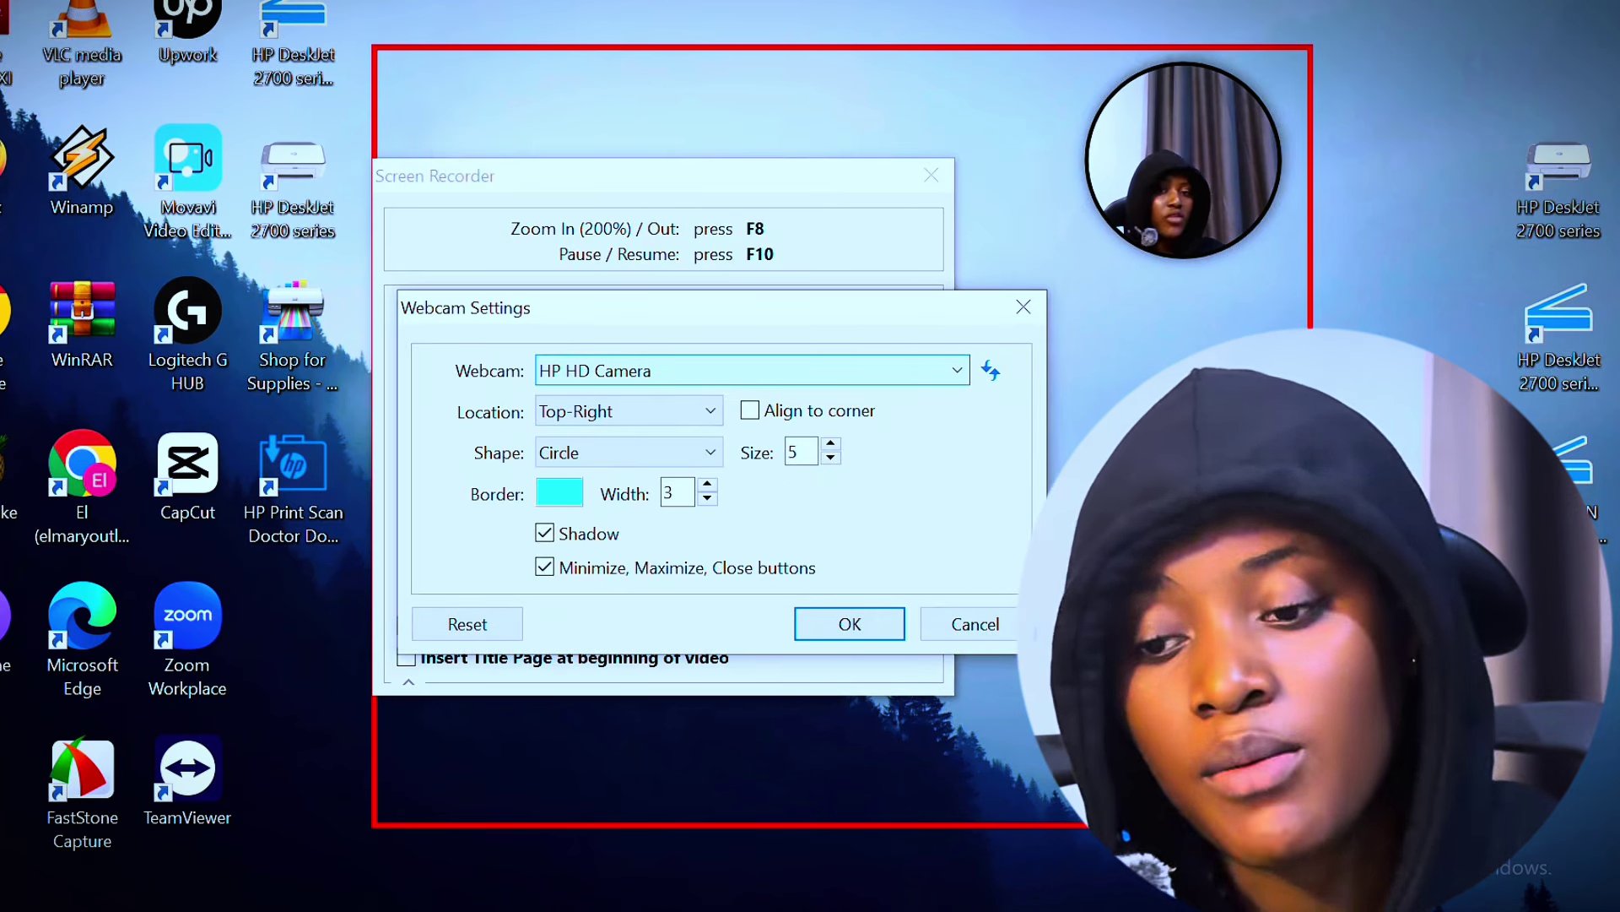
Check the available webcam devices and the option for aligning the overlay to the corner.
left_click(751, 369)
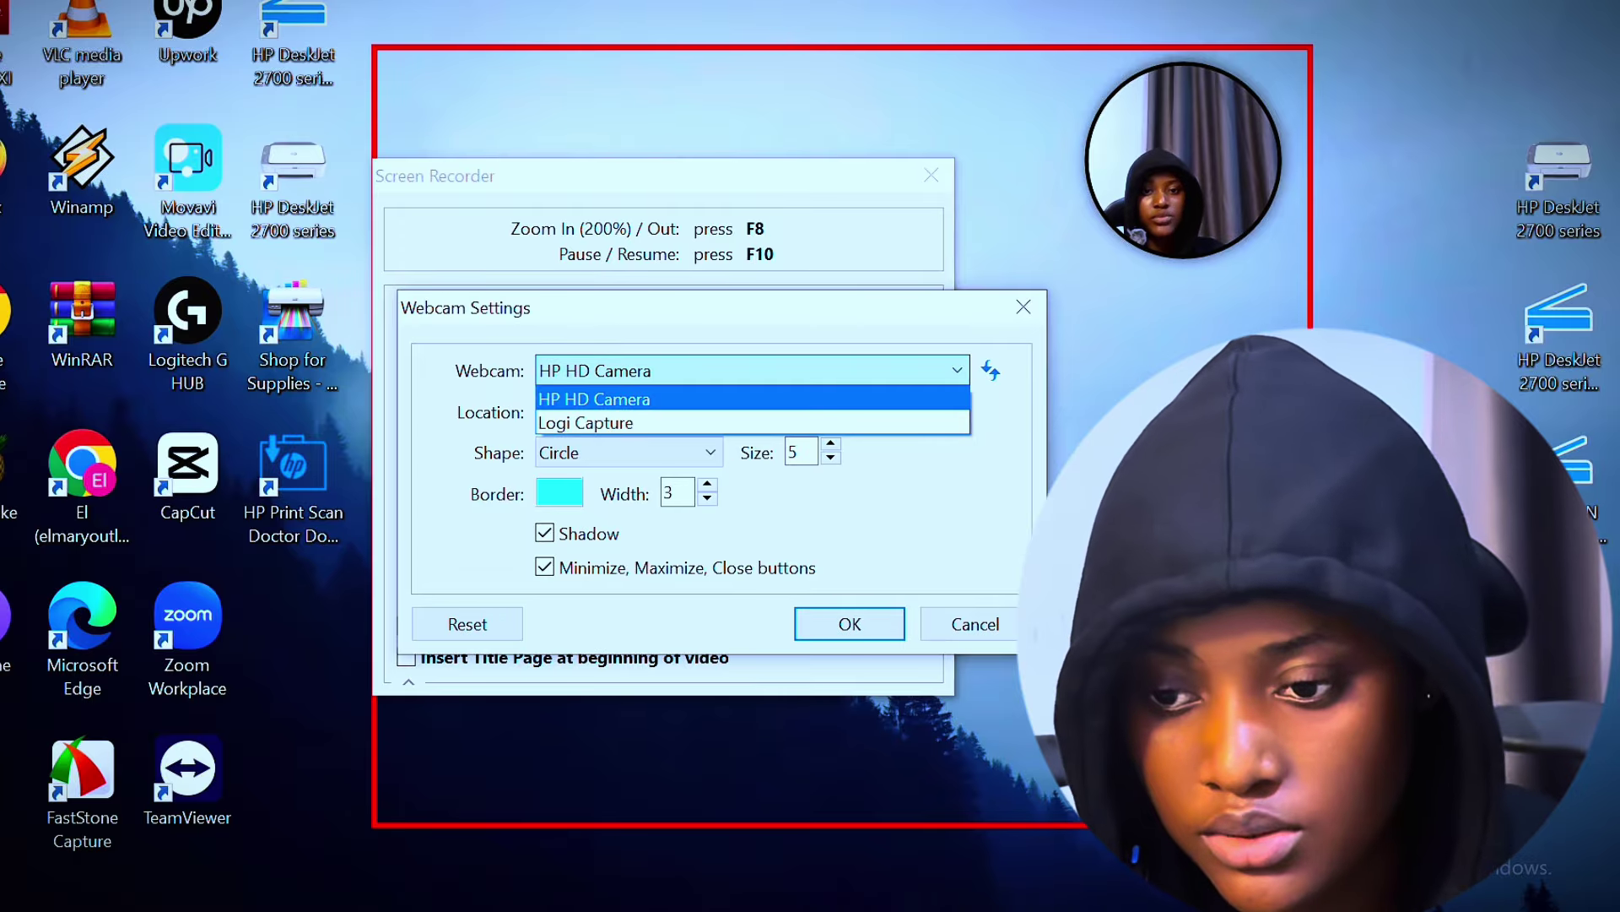
key("Escape")
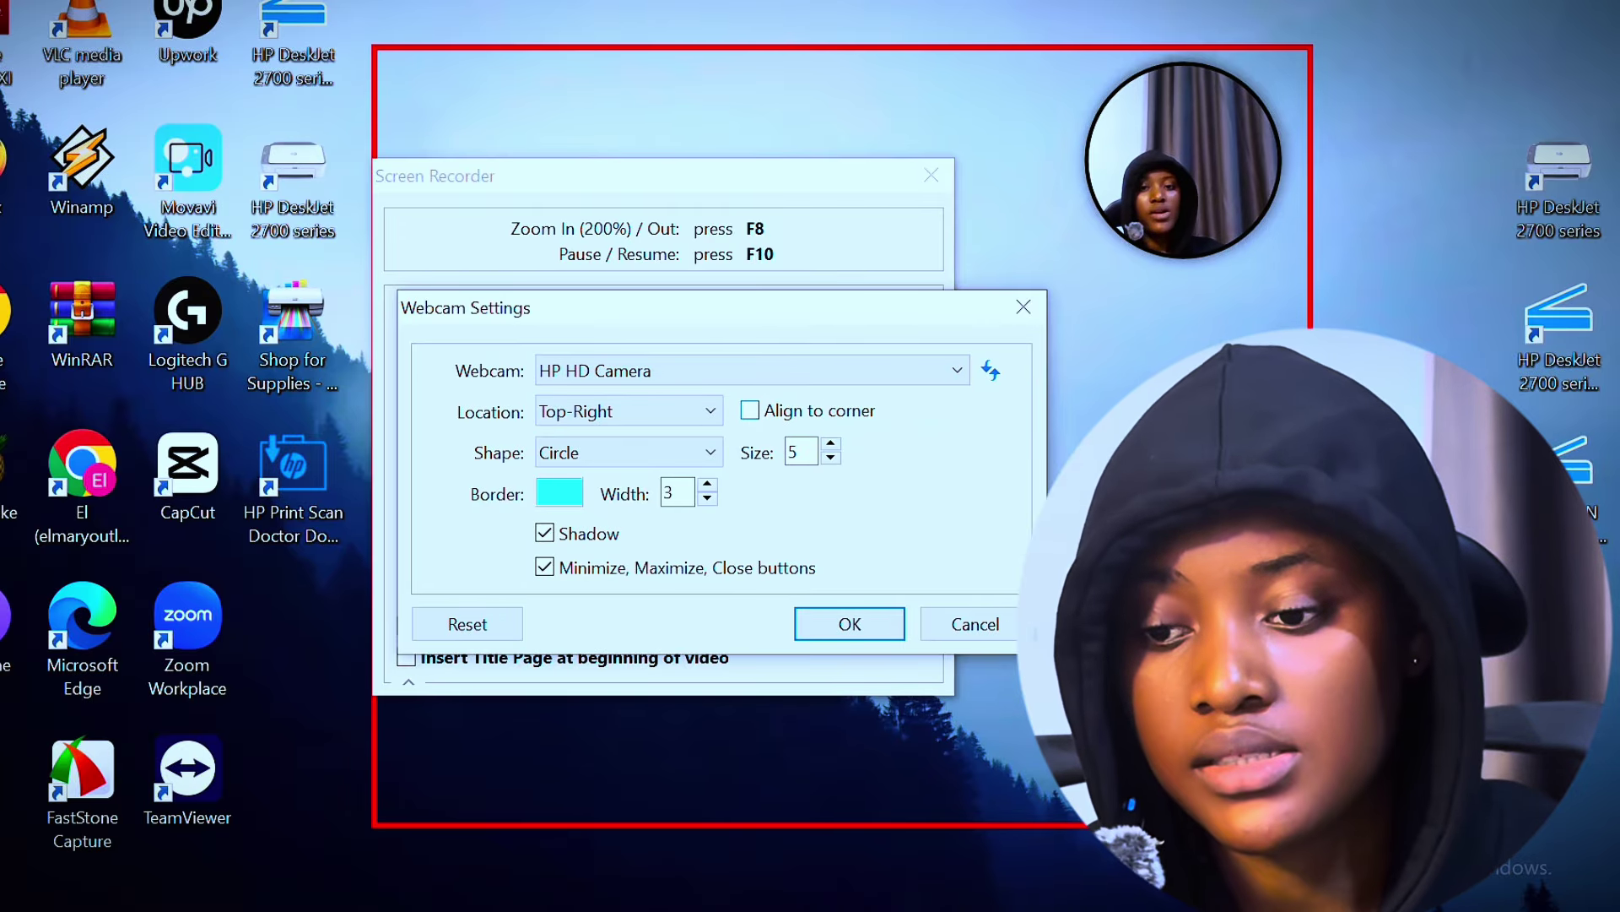
left_click(749, 410)
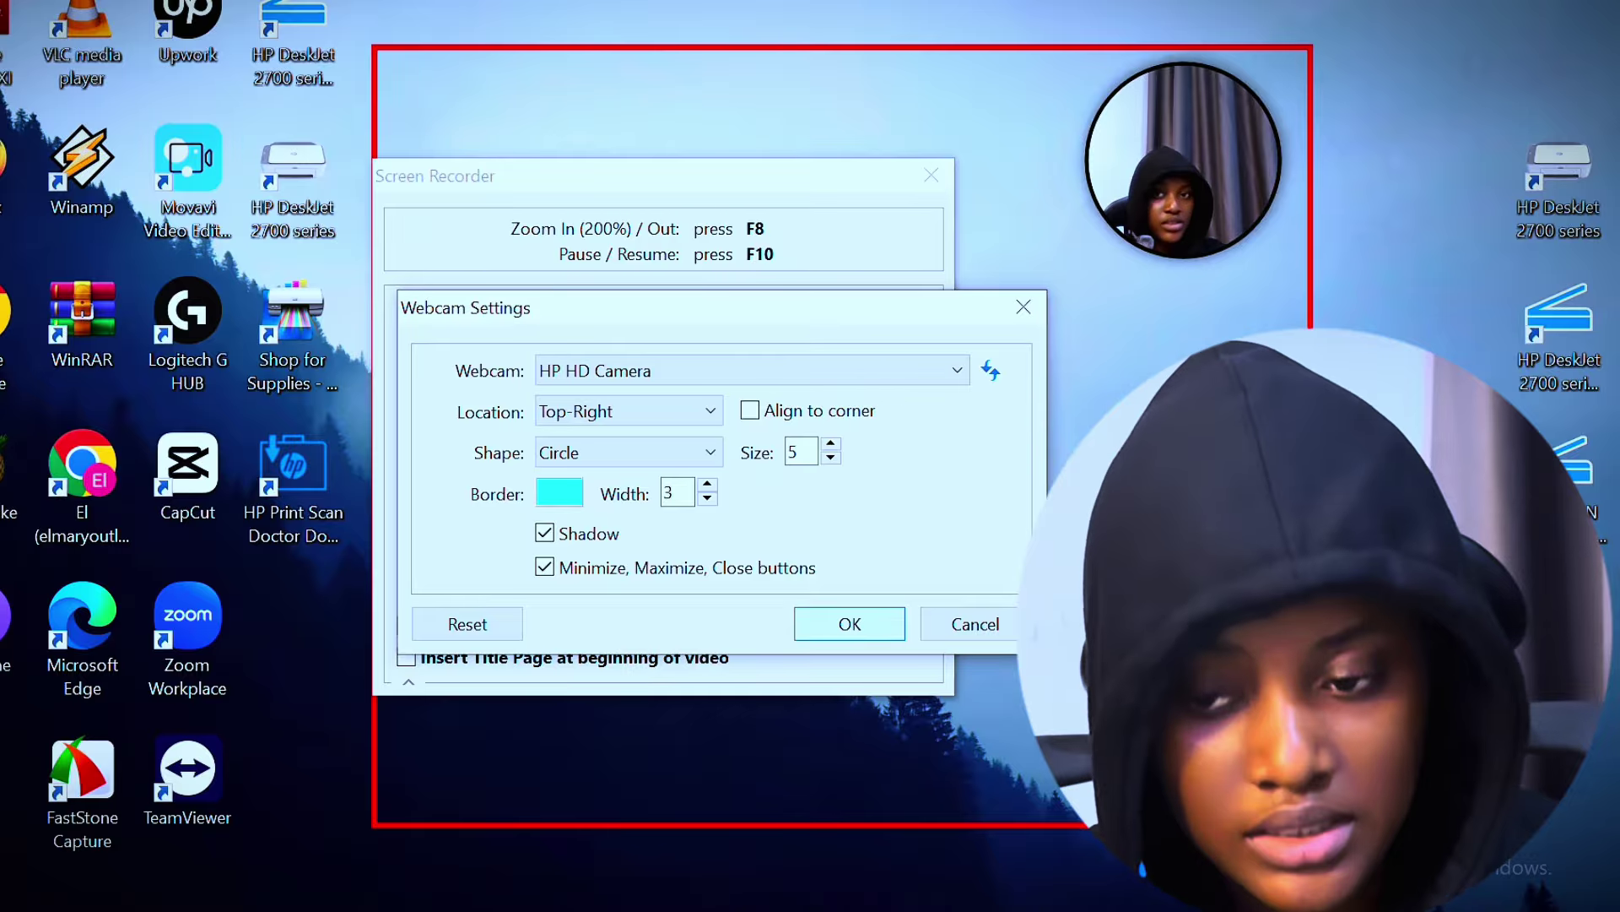
Apply the webcam overlay settings and check the available microphone devices in the microphone settings, leaving them as they are.
left_click(849, 623)
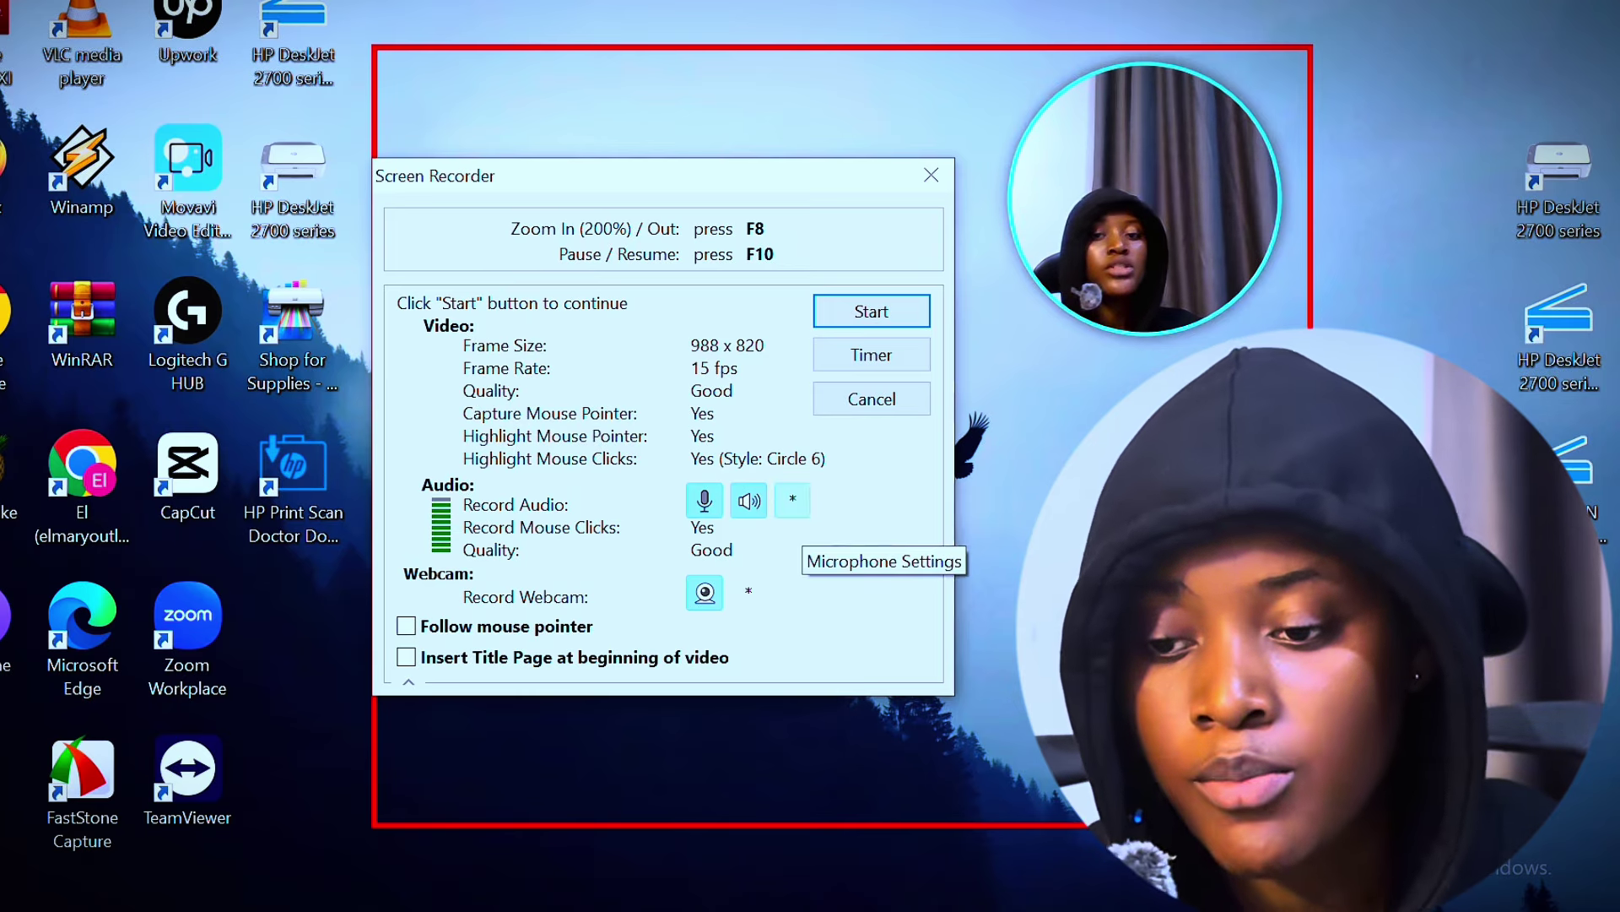
left_click(792, 499)
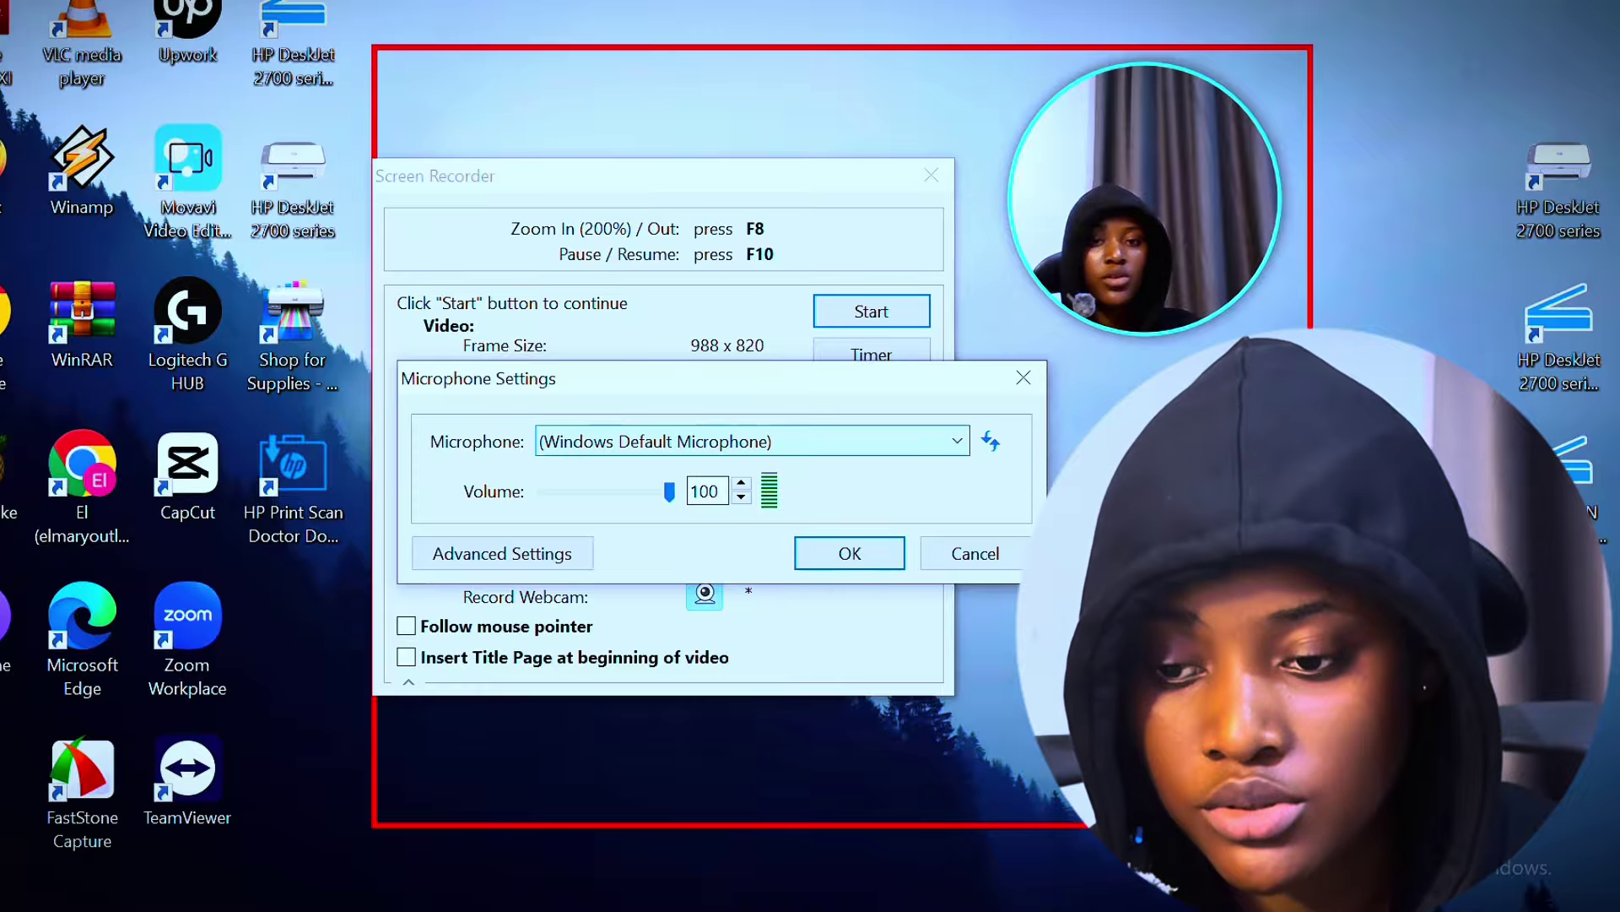
left_click(928, 440)
key("Escape")
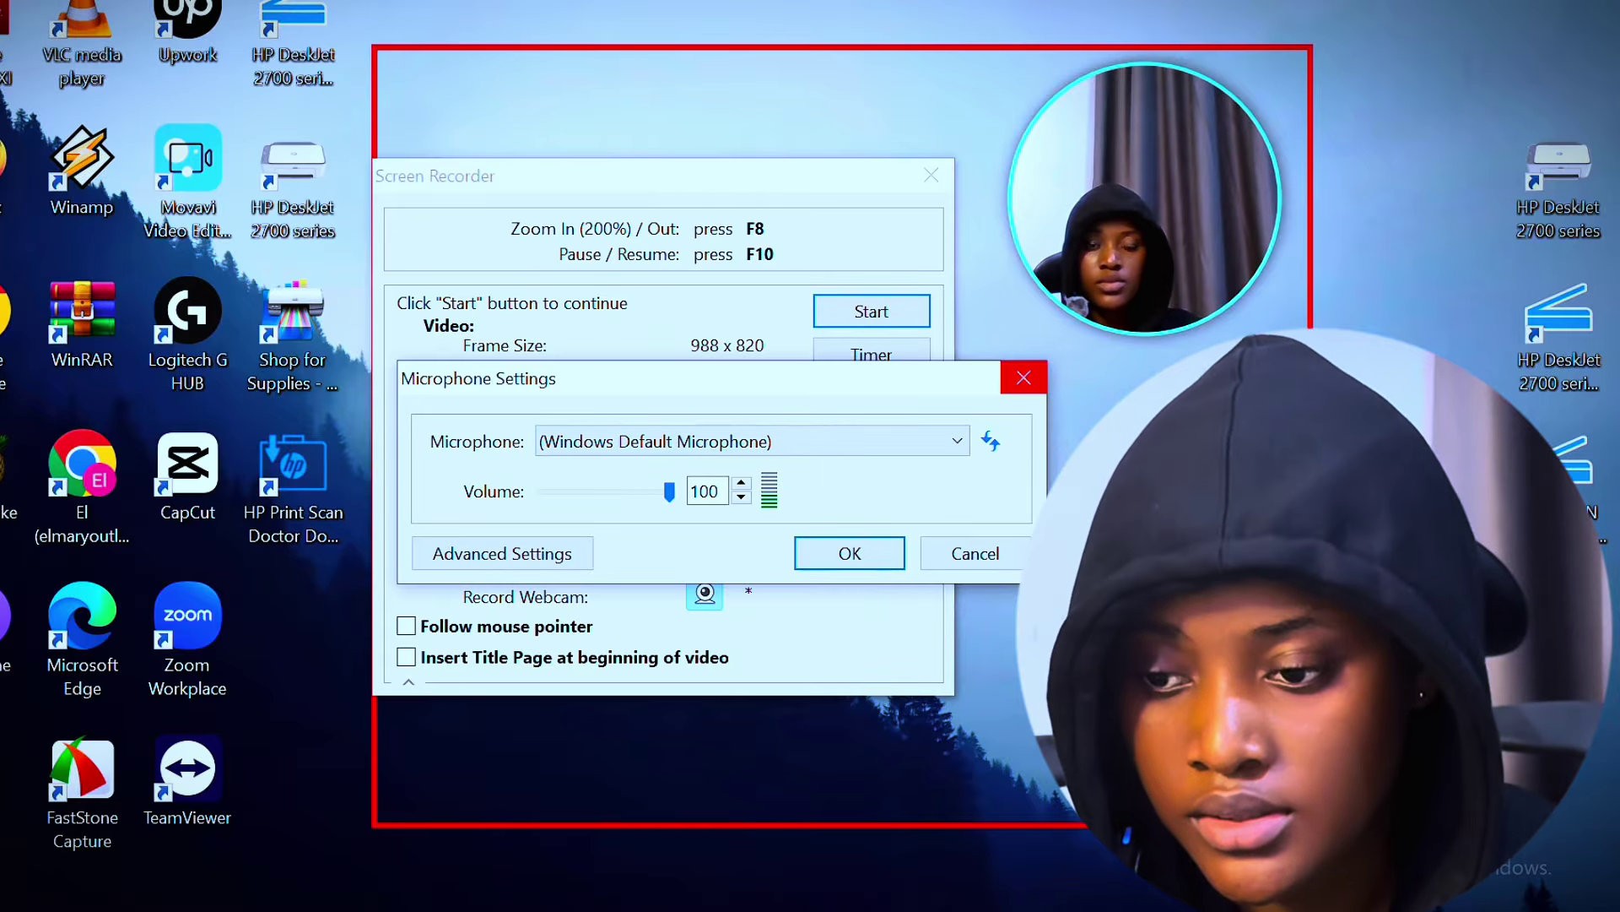
left_click(1024, 377)
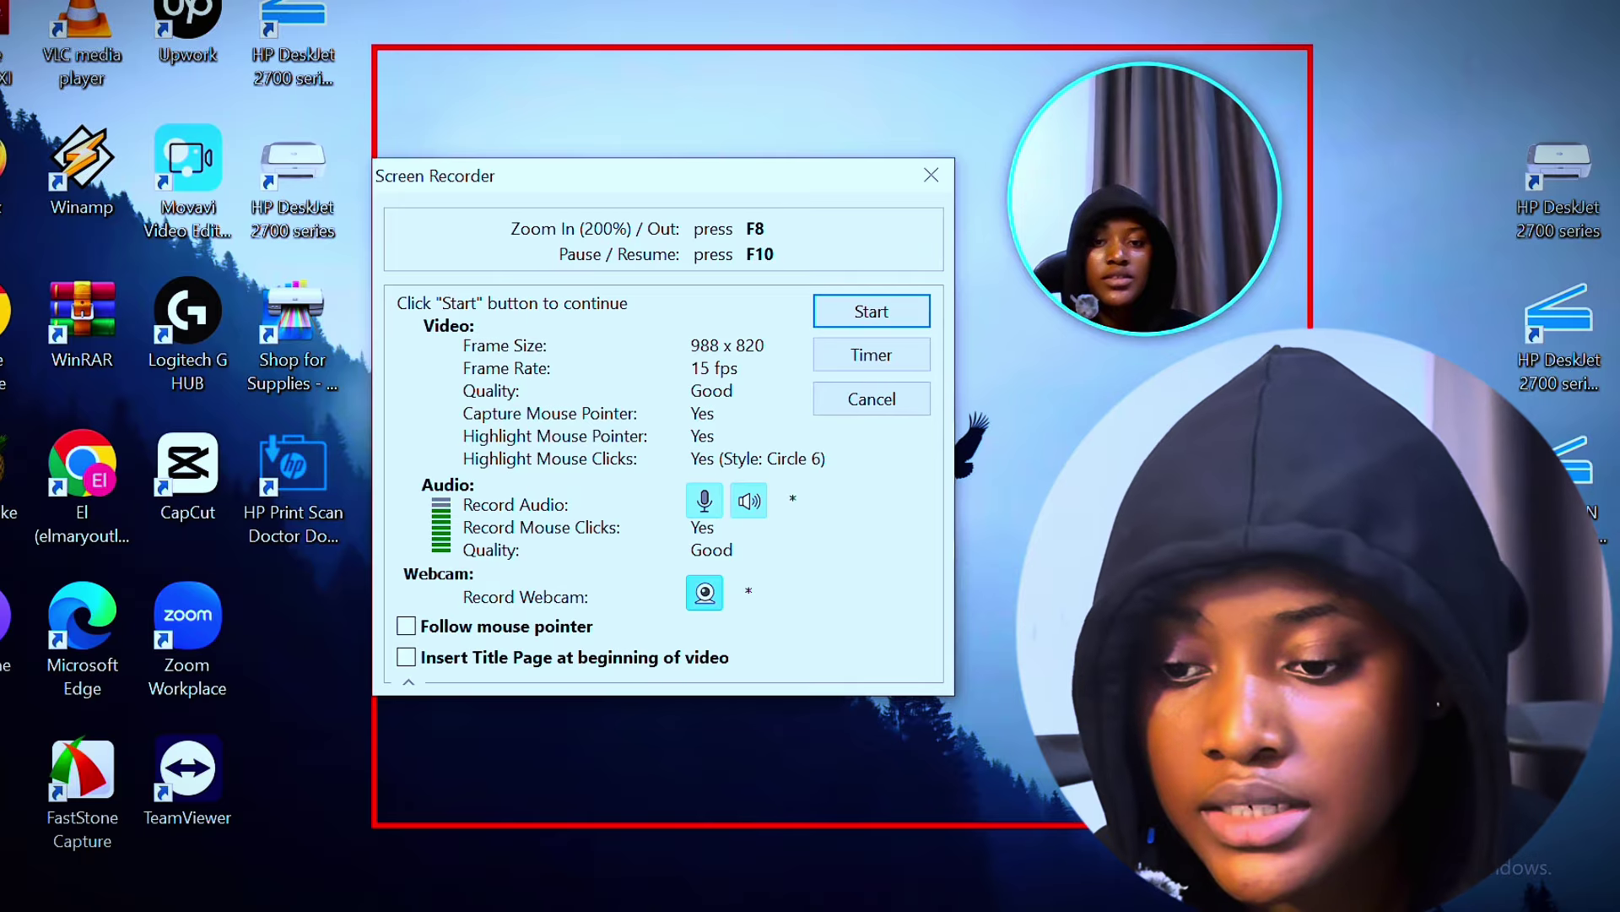
Close the webcam overlay and reopen it at the recording region's Top-Right.
left_click(705, 593)
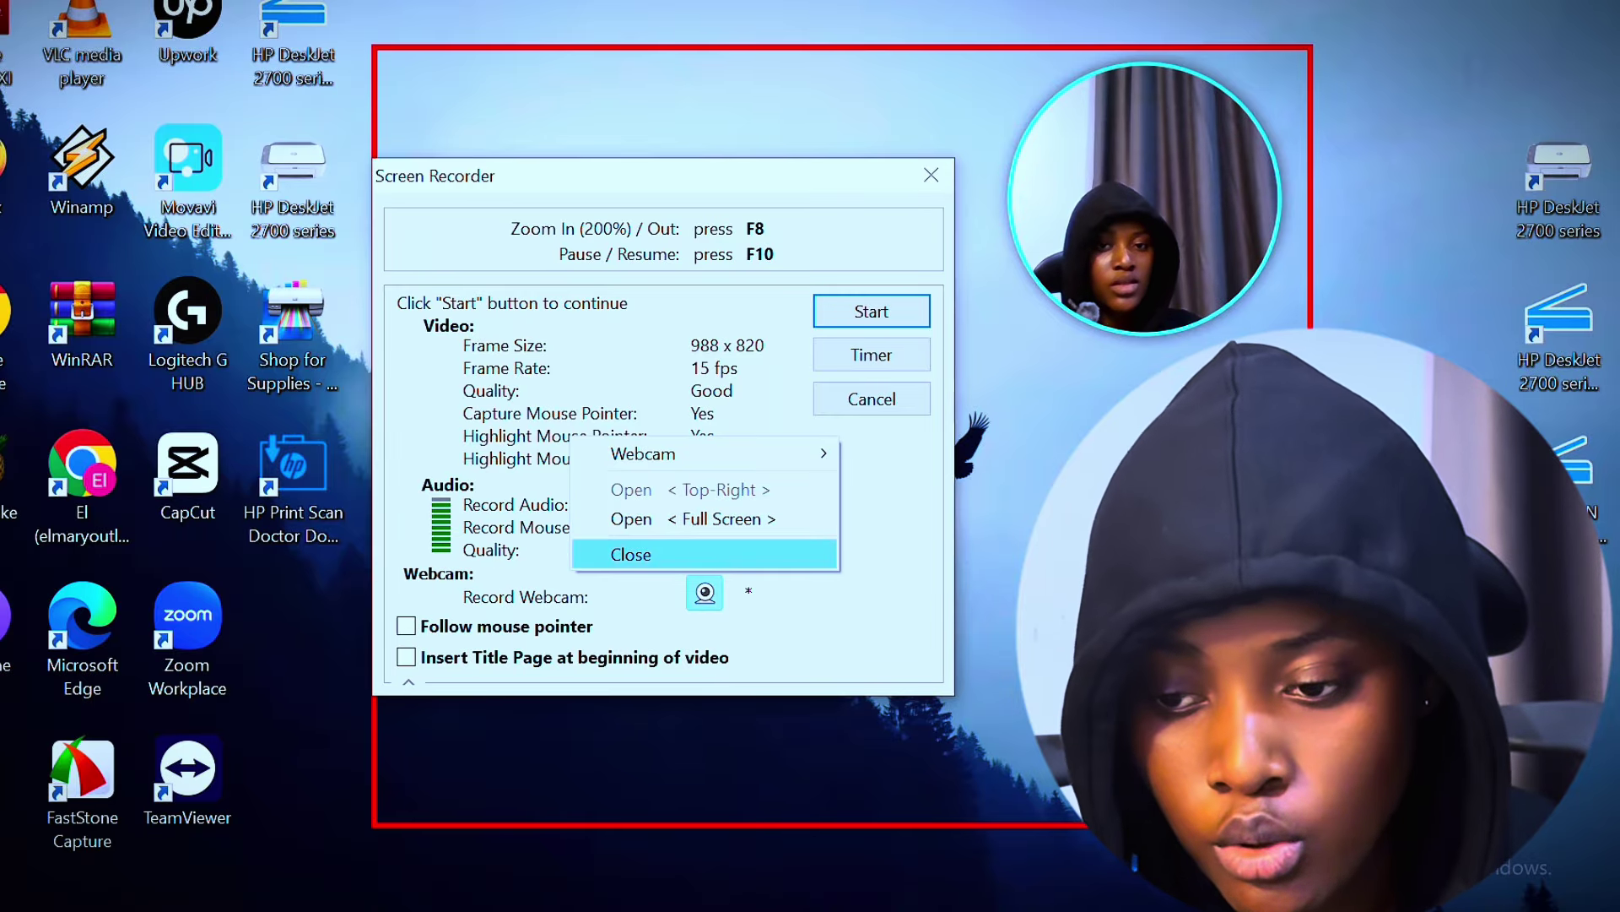
left_click(631, 554)
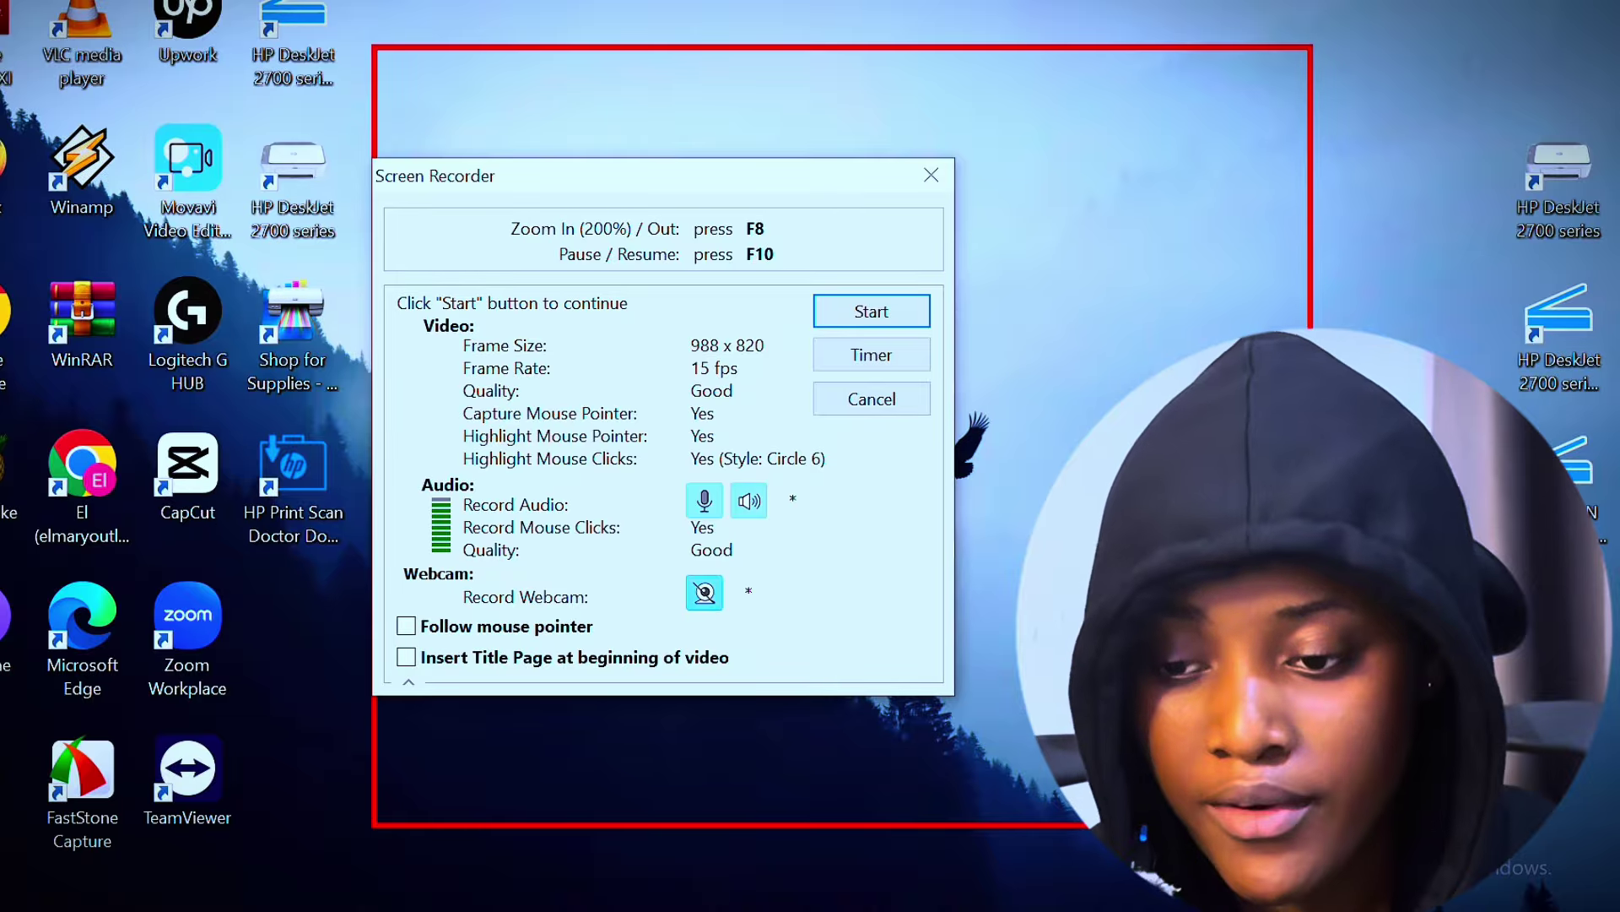
left_click(705, 592)
left_click(631, 490)
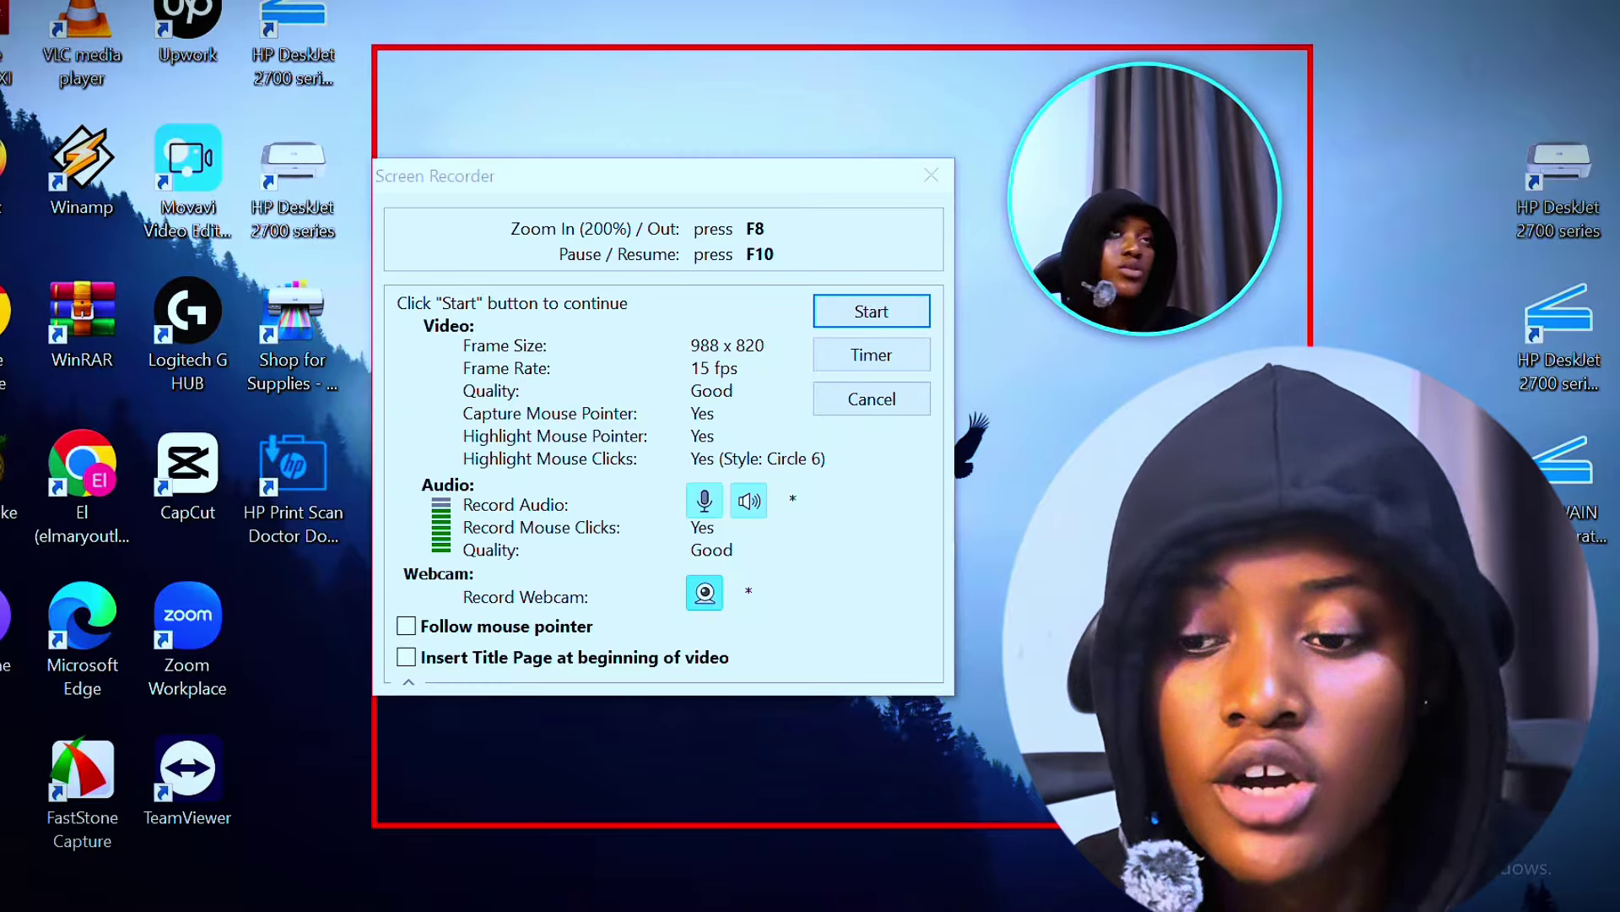
Turn off the webcam overlay and record the selected rectangular region, stopping the recording after about 27 seconds.
left_click(705, 593)
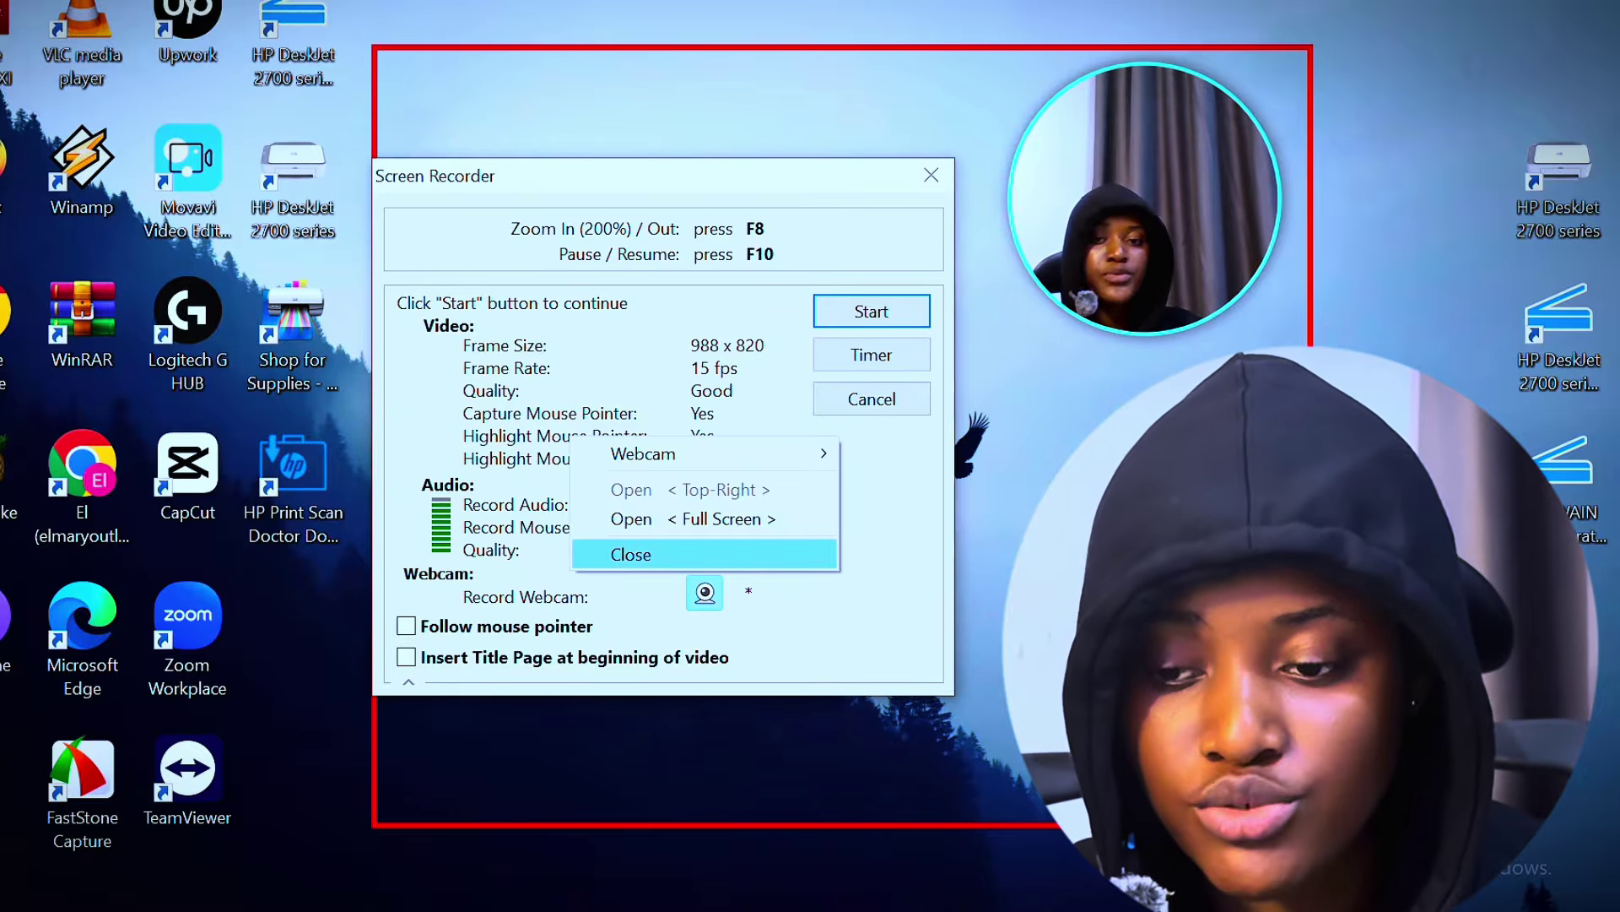
left_click(632, 554)
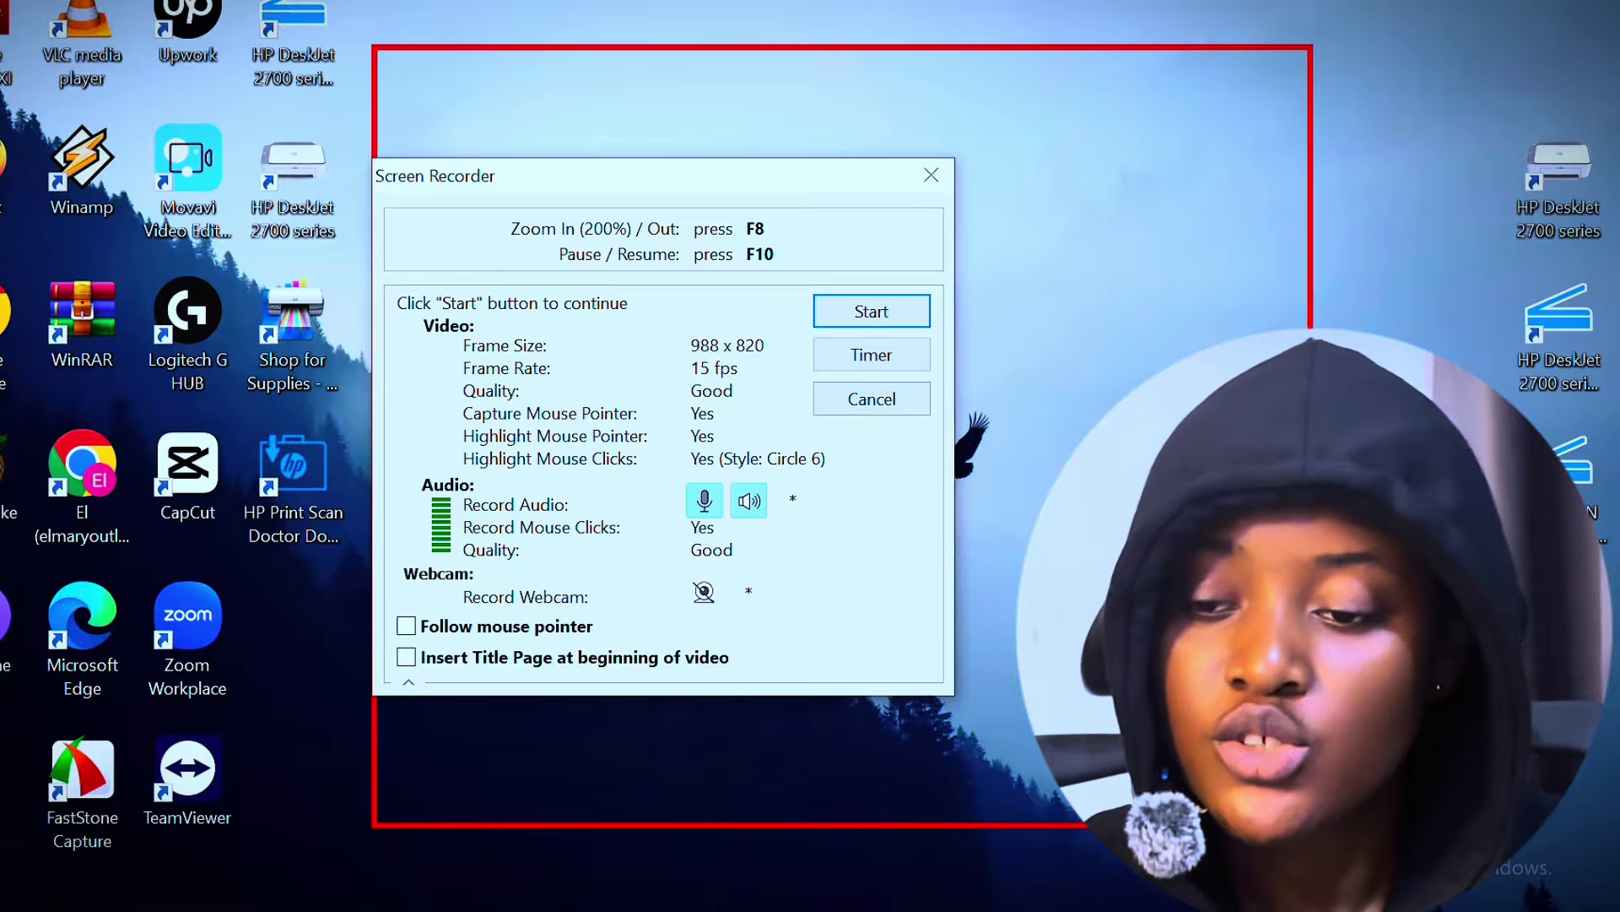
left_click(903, 311)
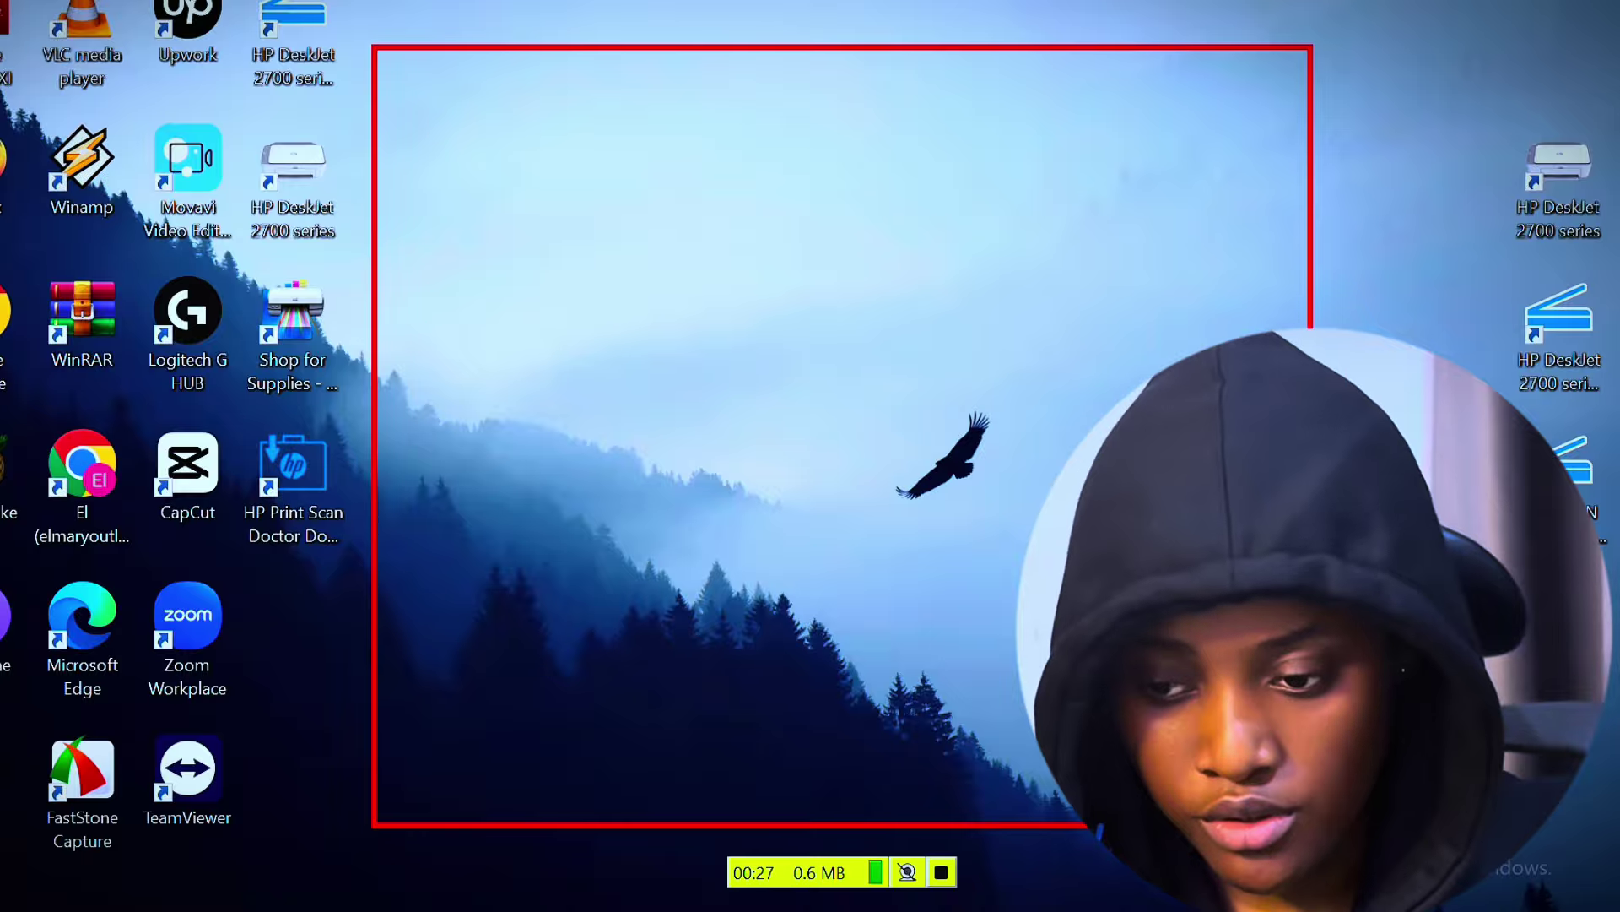
key("ctrl+F12")
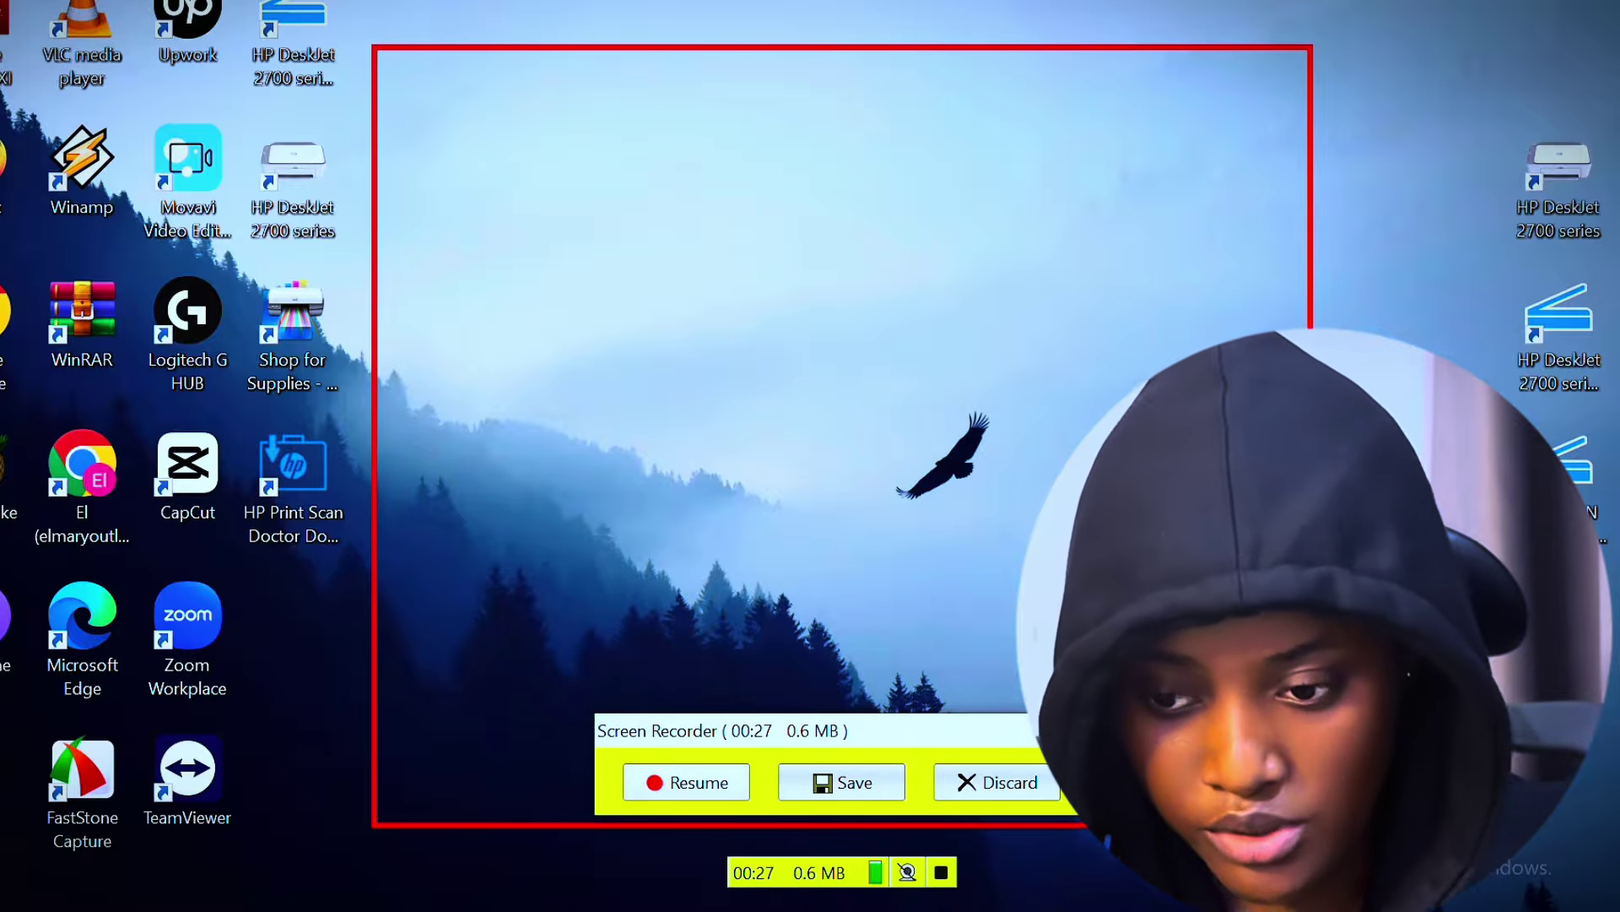